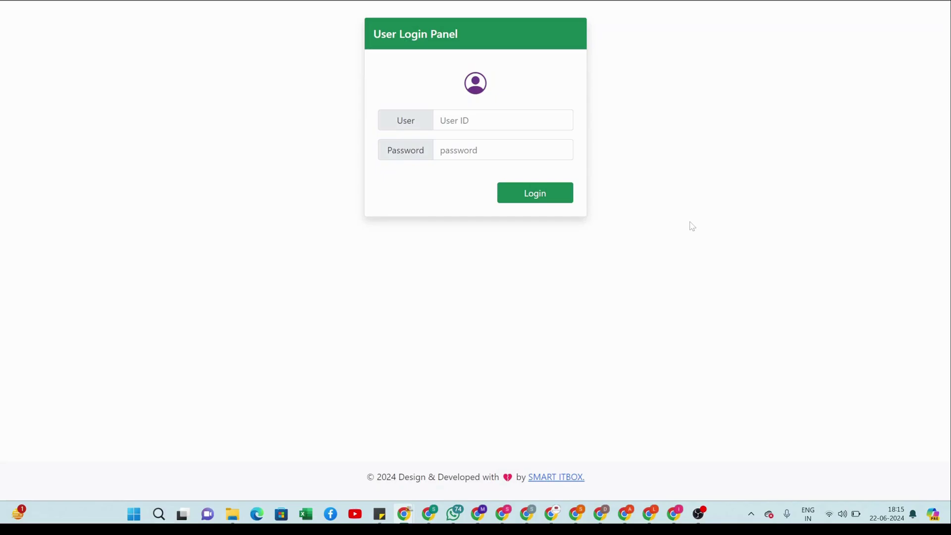
- Right-click the User Login Panel page to bring up the browser's context menu
right_click(693, 226)
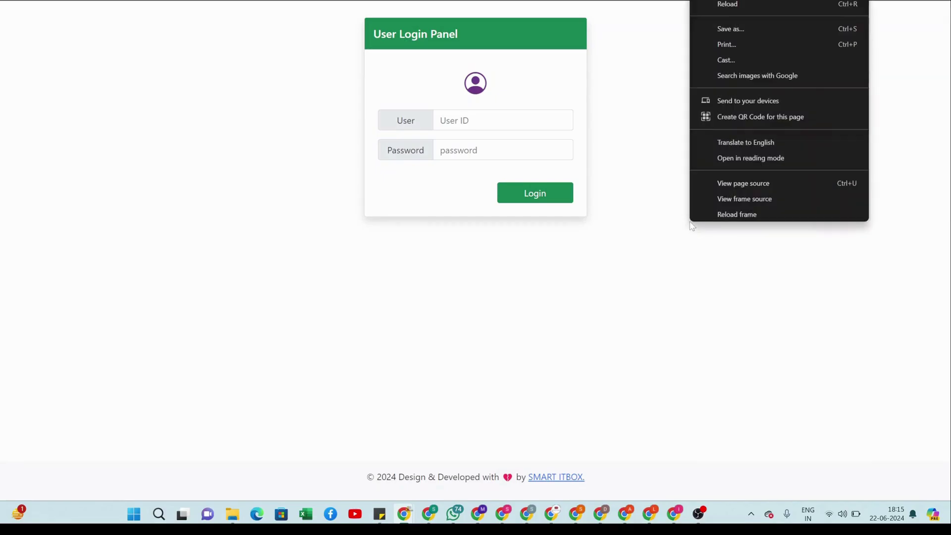
- Open DevTools in mobile device view and log in with the user ID and password
left_click(640, 267)
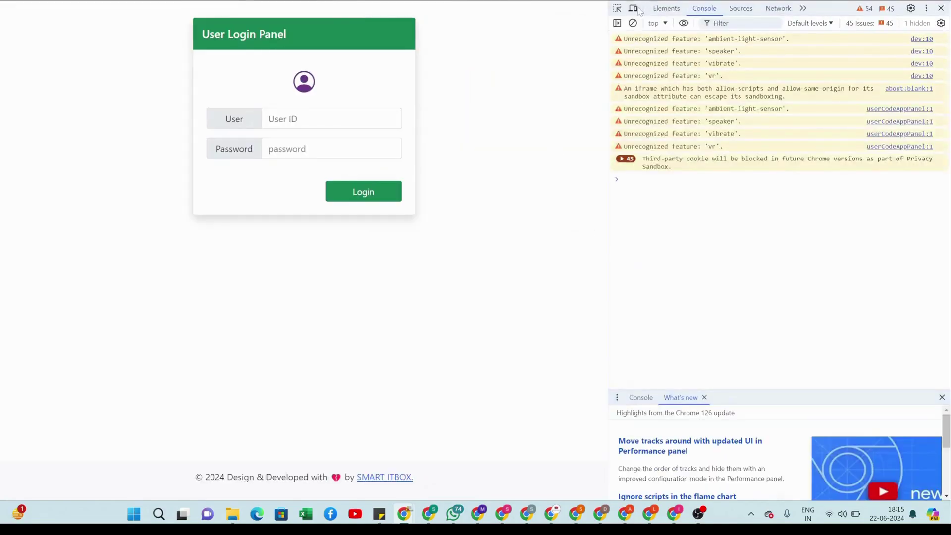
left_click(634, 8)
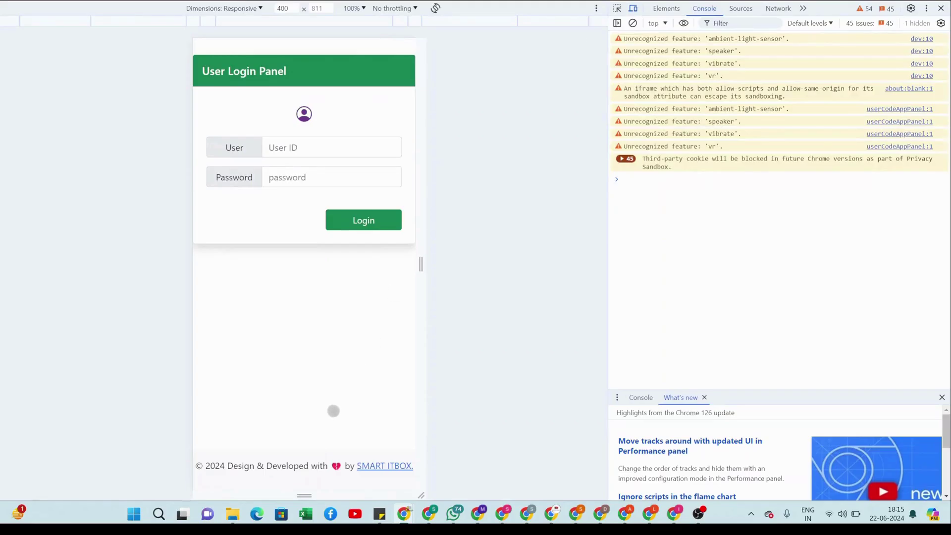
left_click(334, 149)
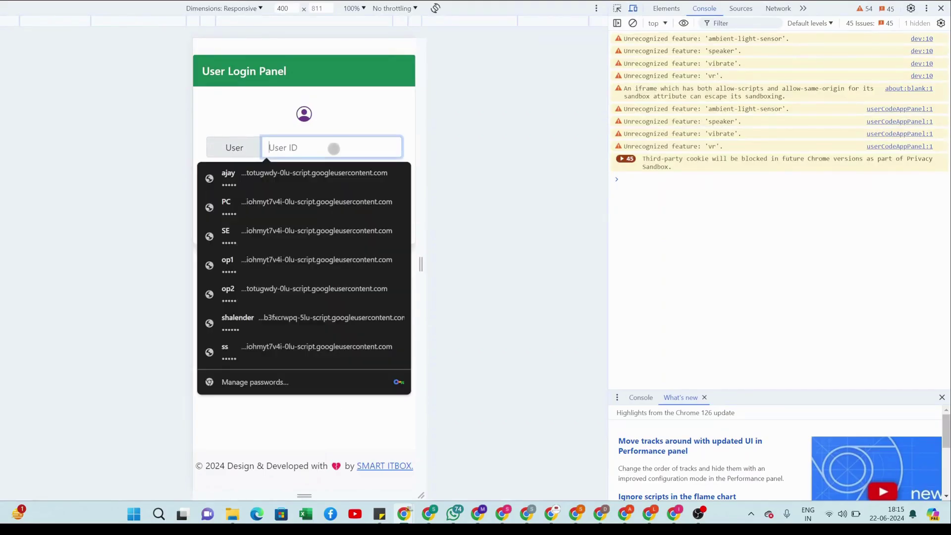
type("ramesh")
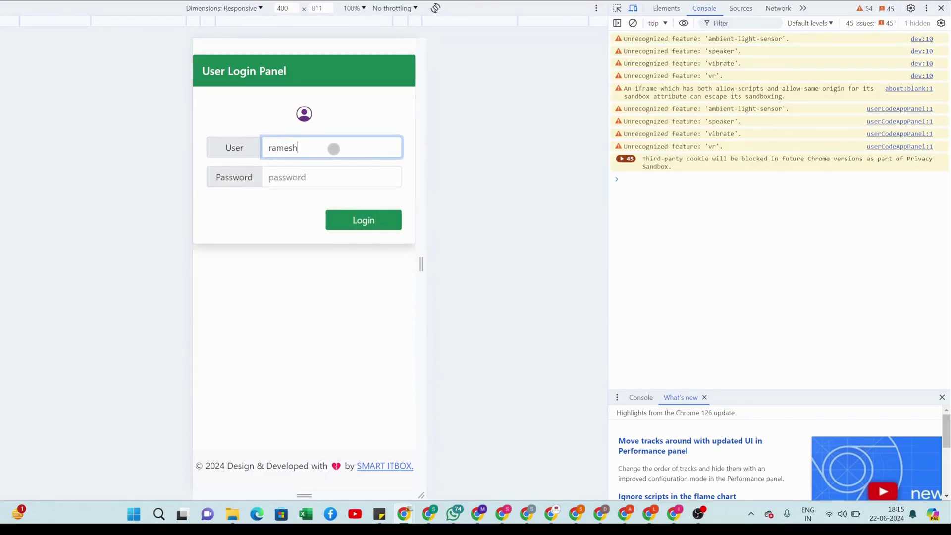
key("Tab")
type("123456")
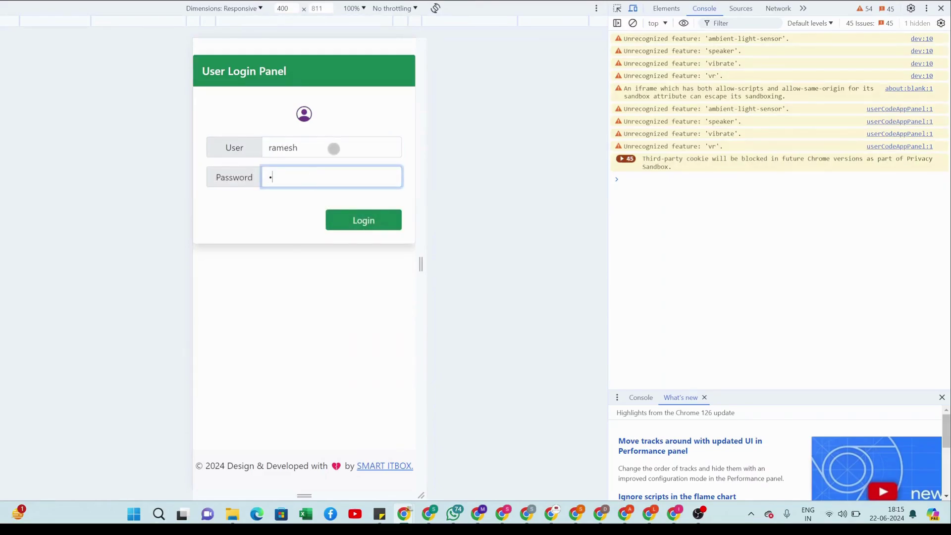
key("Tab")
key("Return")
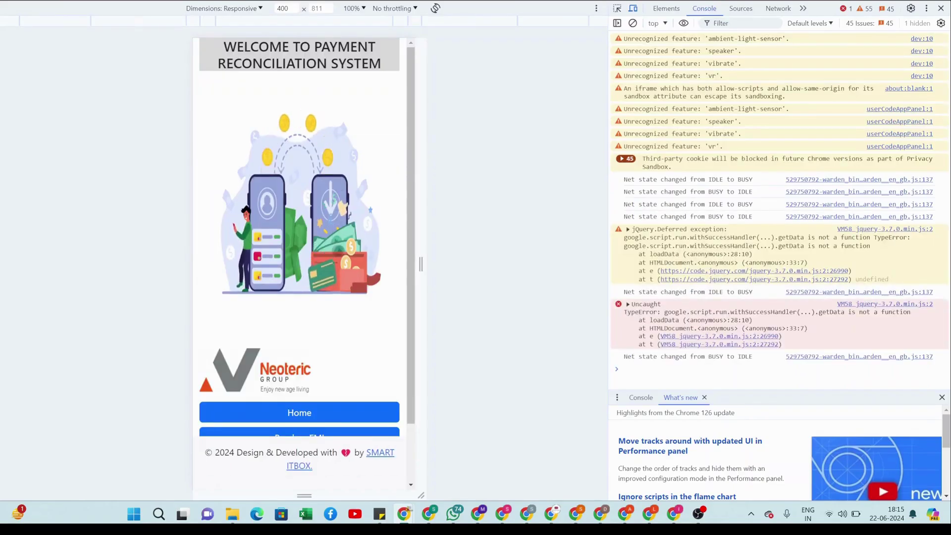
- Go to the Breakup EMI page and close DevTools for the full-width layout
scroll(338, 251, "down", 2)
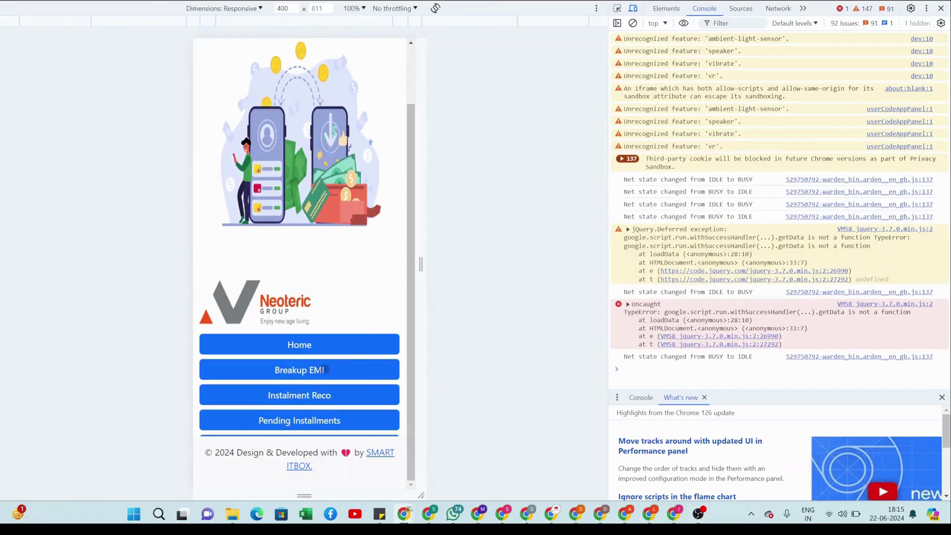
left_click(313, 371)
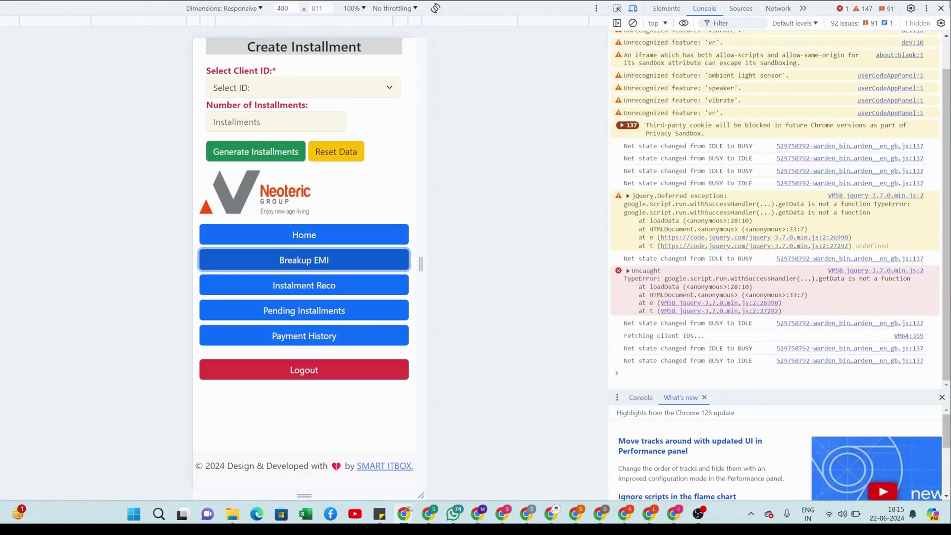
left_click(945, 9)
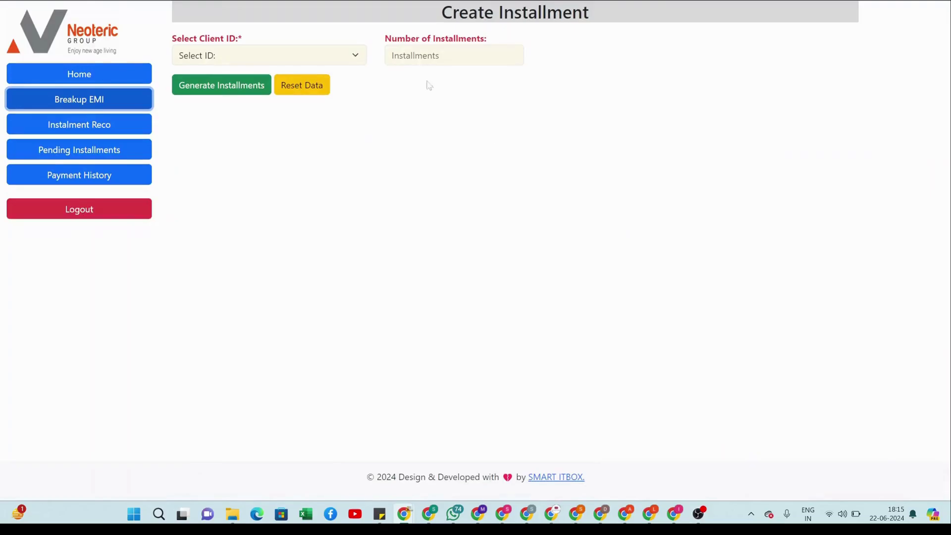
- Choose client RG-Flat/901+908 and set Number of Installments to 5
left_click(353, 55)
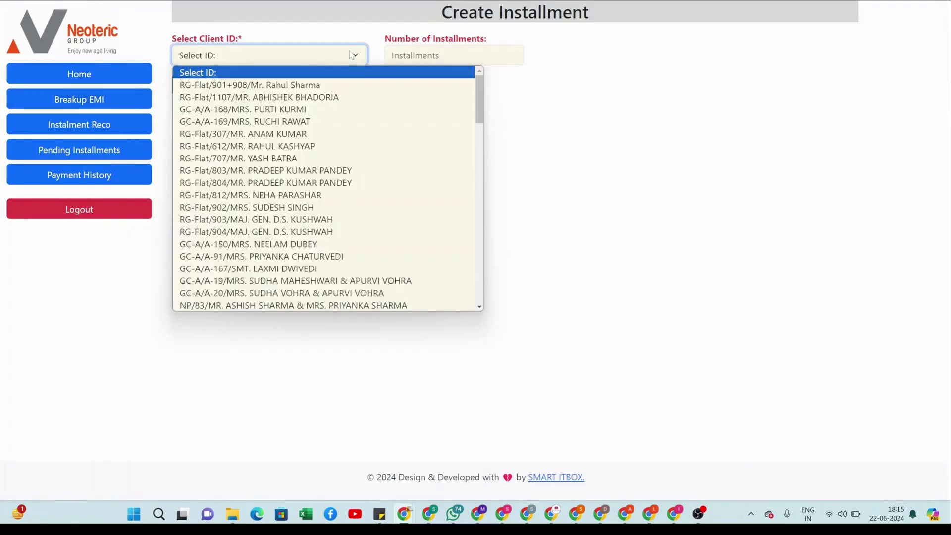
left_click(298, 85)
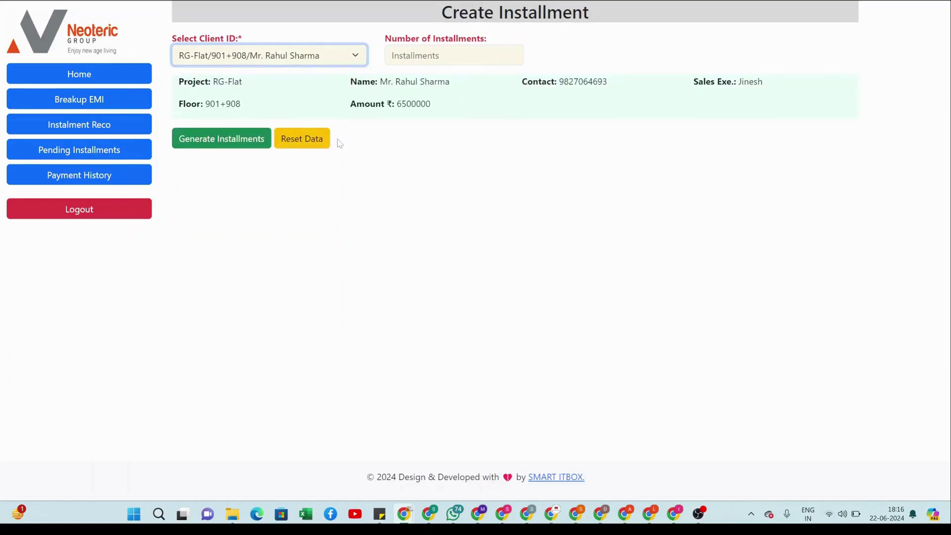
left_click(448, 56)
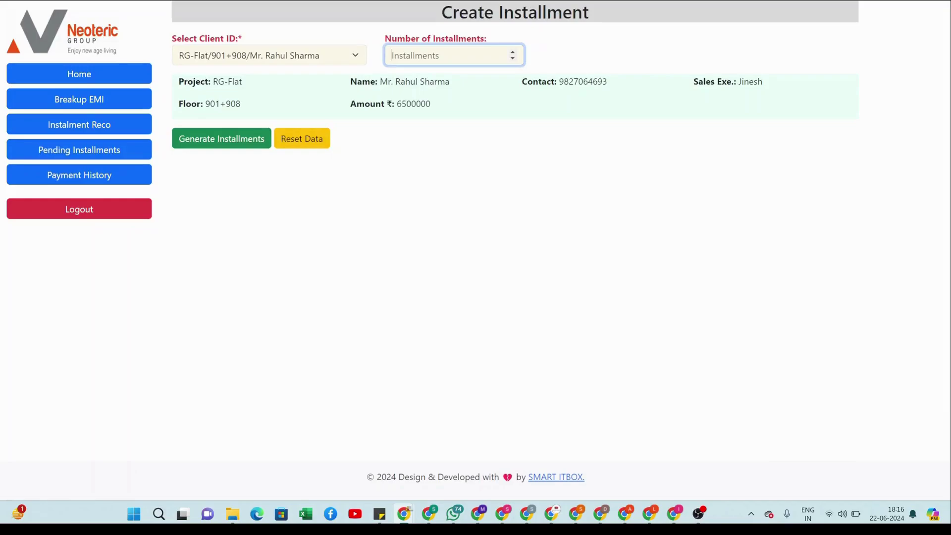
type("4")
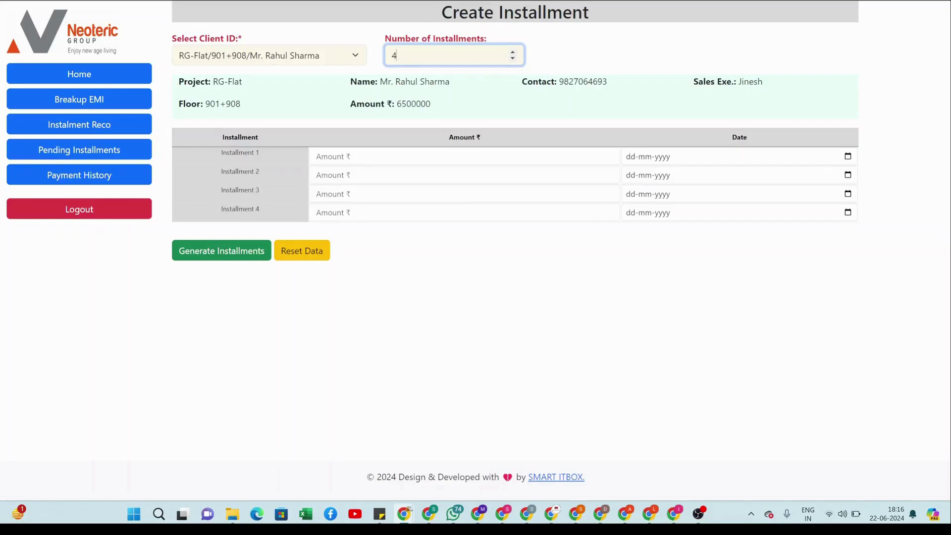
key("BackSpace")
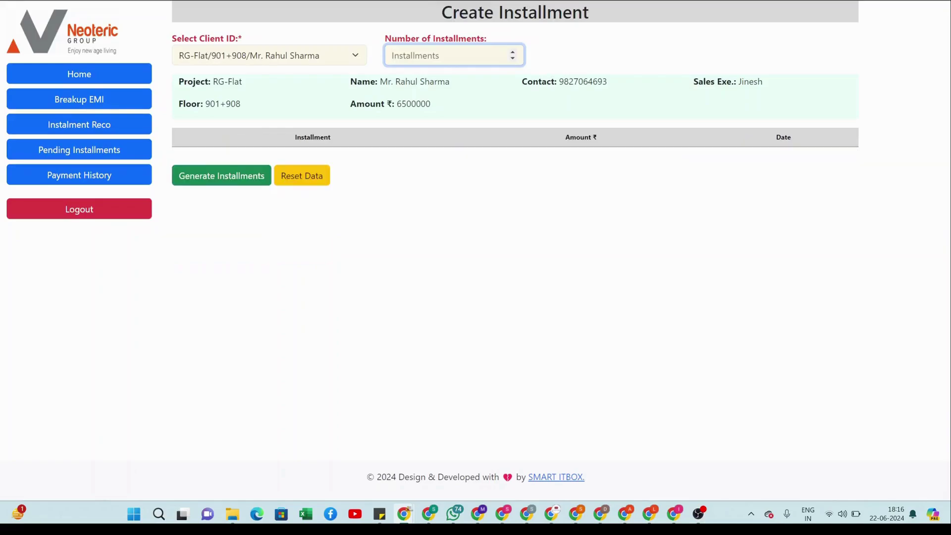
type("5")
left_click(317, 156)
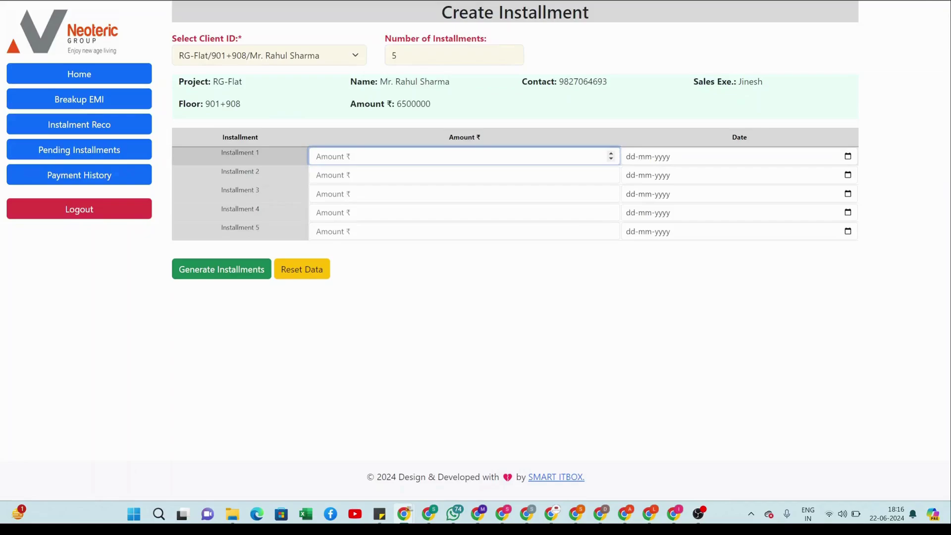
- Enter installment 1 as 1500000 dated 29-06-2024
type("1500000")
key("Tab")
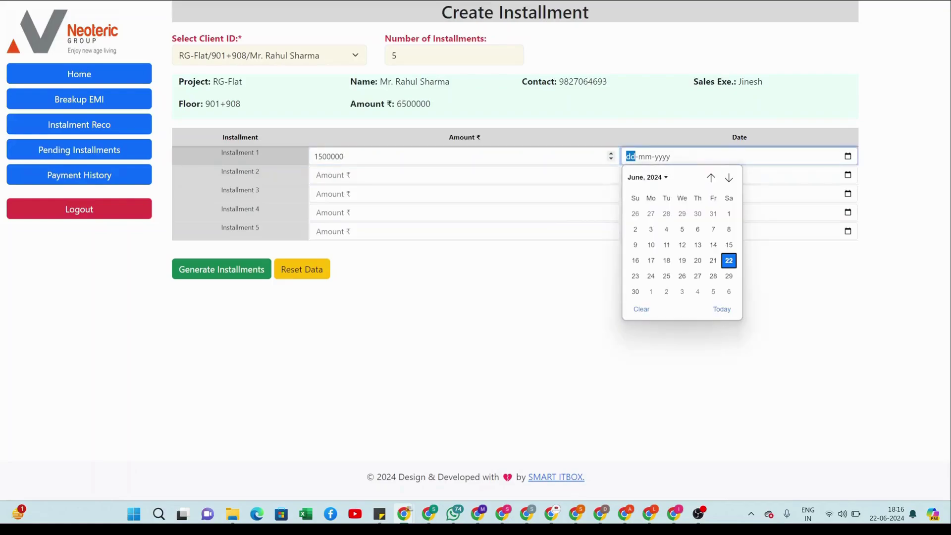
key("Return")
key("alt+Down")
key("Down")
key("Return")
key("Tab")
key("Tab")
key("Tab")
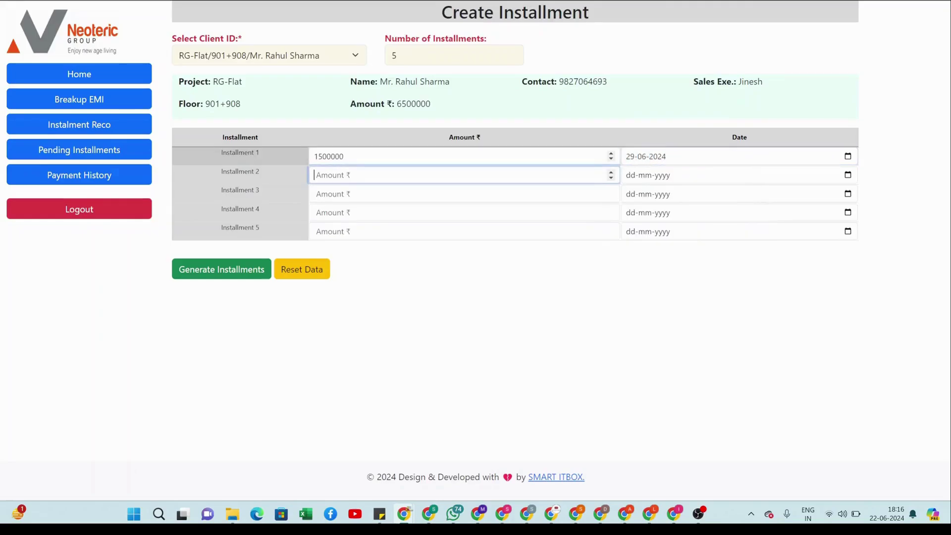
- Enter installment 2 as 2000000 dated 27-07-2024
type("2000000")
key("Tab")
key("alt+Down")
key("Down")
key("Down")
key("Down")
key("Down")
key("Down")
key("Return")
key("Tab")
key("Tab")
key("Tab")
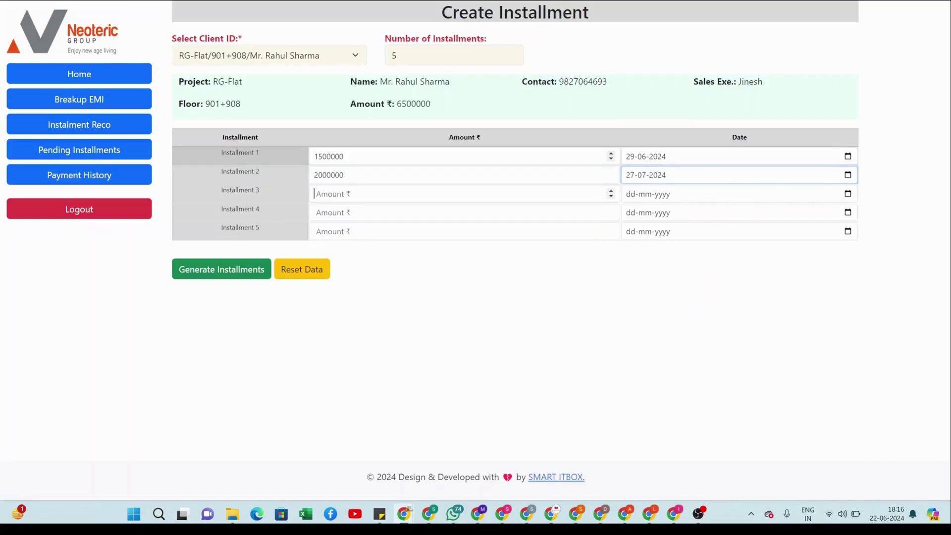
- Enter installment 3 as 2000000 dated 24-08-2024
type("2000000")
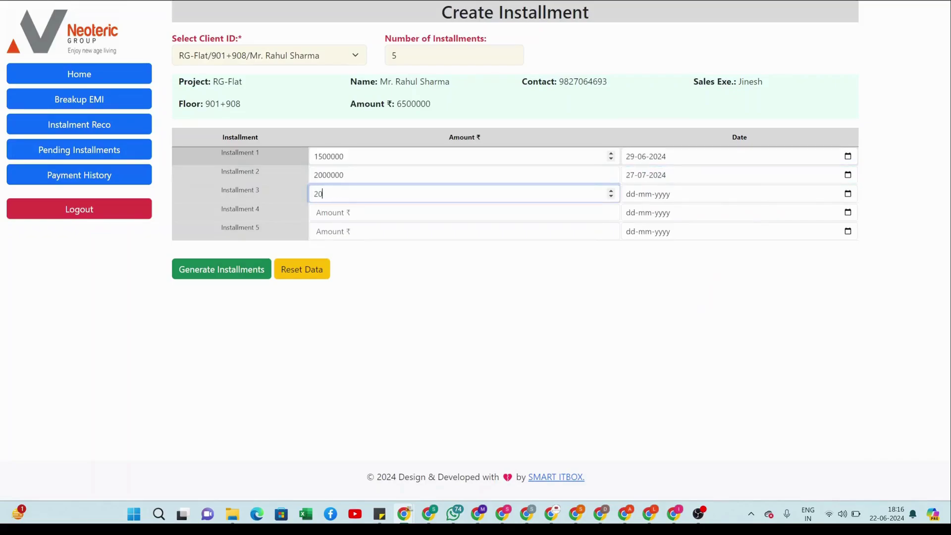
key("Tab")
key("alt+Down")
key("Down")
key("Down")
key("Down")
key("Down")
key("Down")
key("Down")
key("Down")
key("Down")
key("Down")
key("Return")
key("Tab")
key("Tab")
key("Tab")
key("Tab")
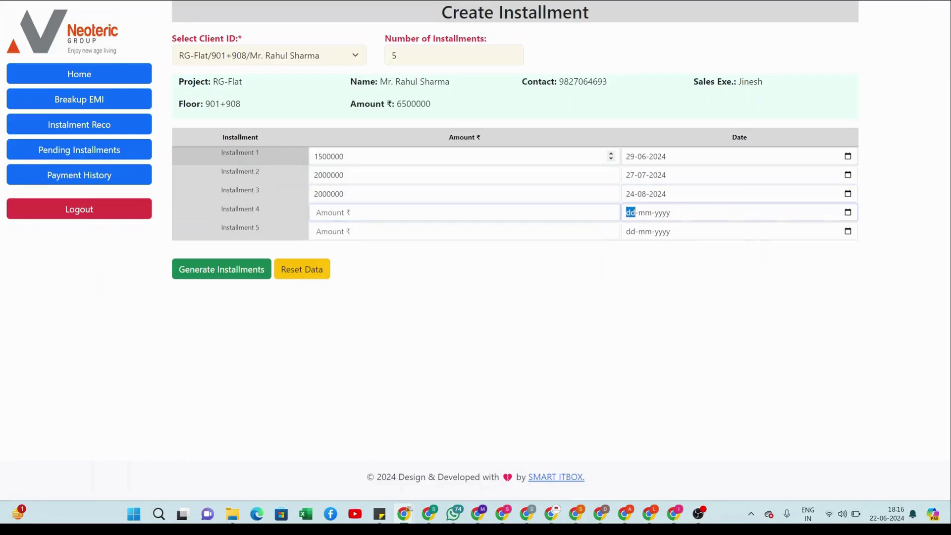
- Enter installment 4 as 1000000 dated 16-08-2024, leaving installment 5 empty
key("shift+Tab")
type("2")
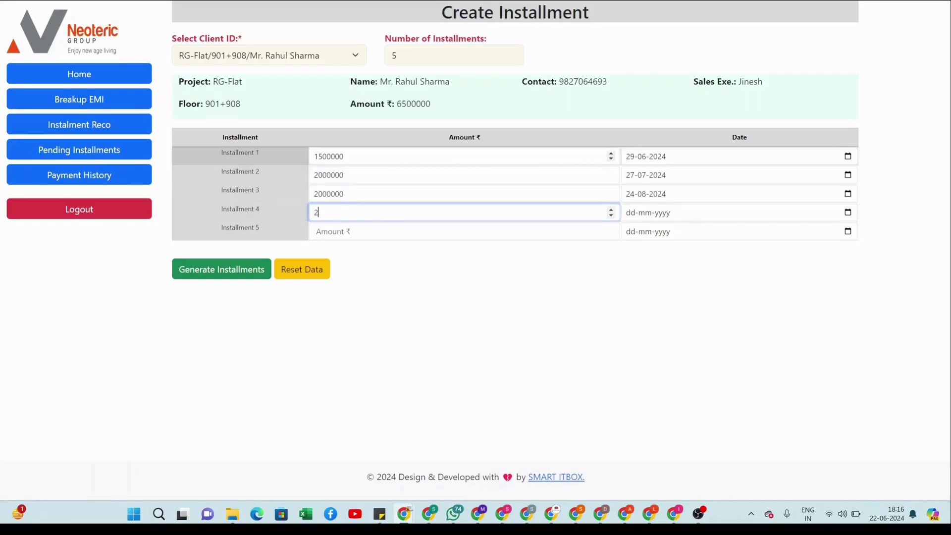
key("BackSpace")
type("1000000")
key("Tab")
key("Down")
key("Down")
key("Down")
key("Down")
key("Down")
key("Down")
key("Down")
key("Down")
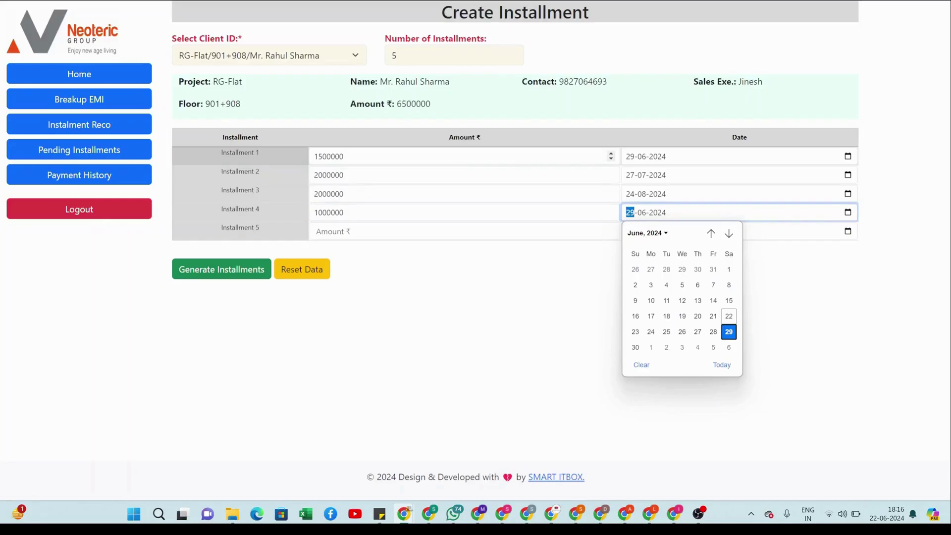
key("Left")
key("Return")
key("Tab")
key("Tab")
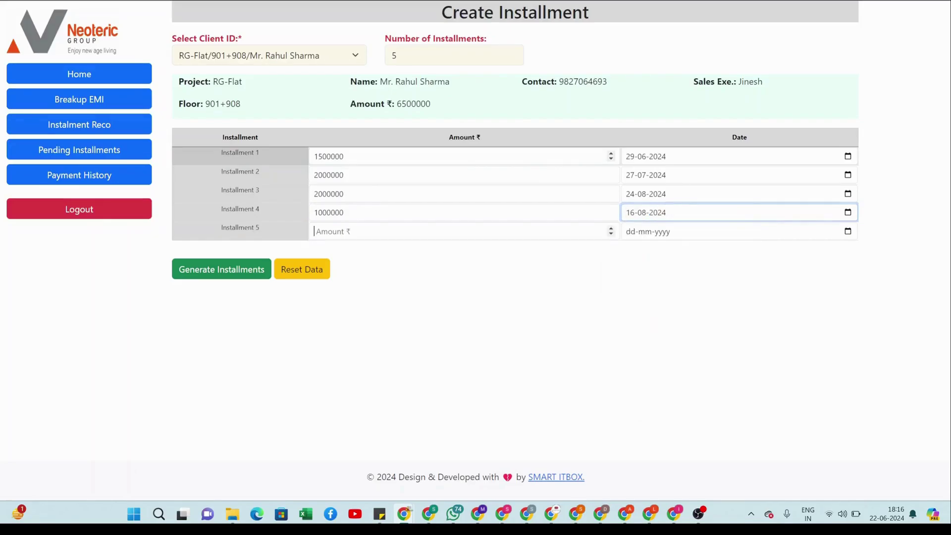
type("10")
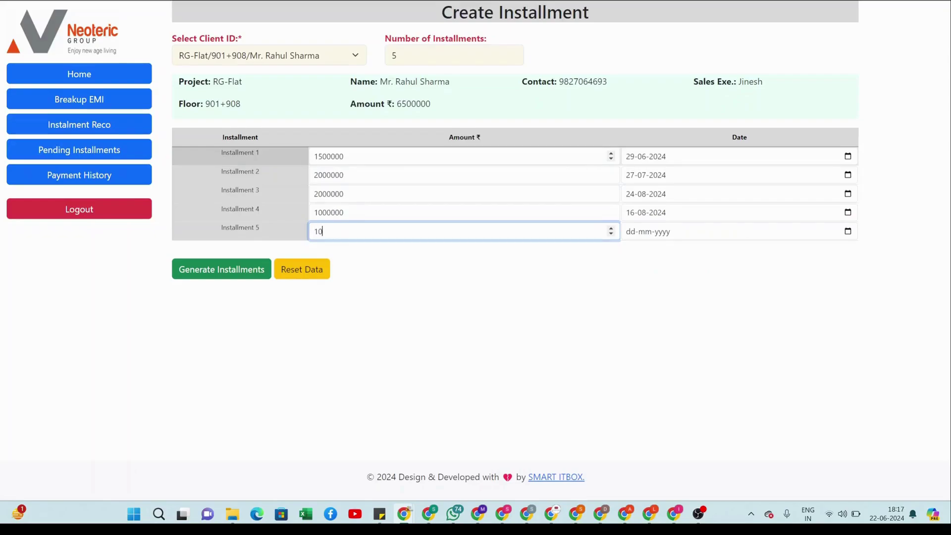
key("BackSpace")
key("BackSpace")
- Change installment 2 to 1000000 and enter installment 5 as 1000000 due 21-09-2024
left_click(282, 172)
type("1000000")
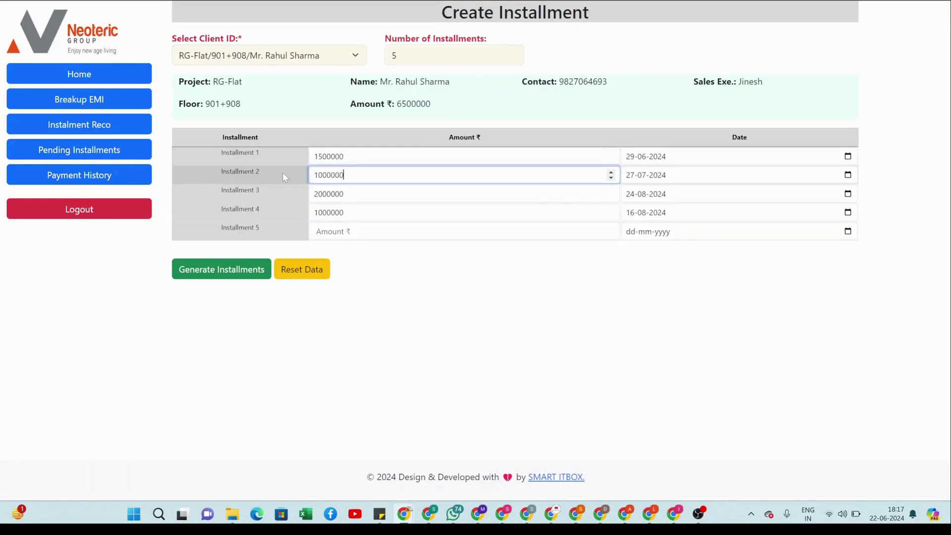
left_click(347, 231)
type("1000000")
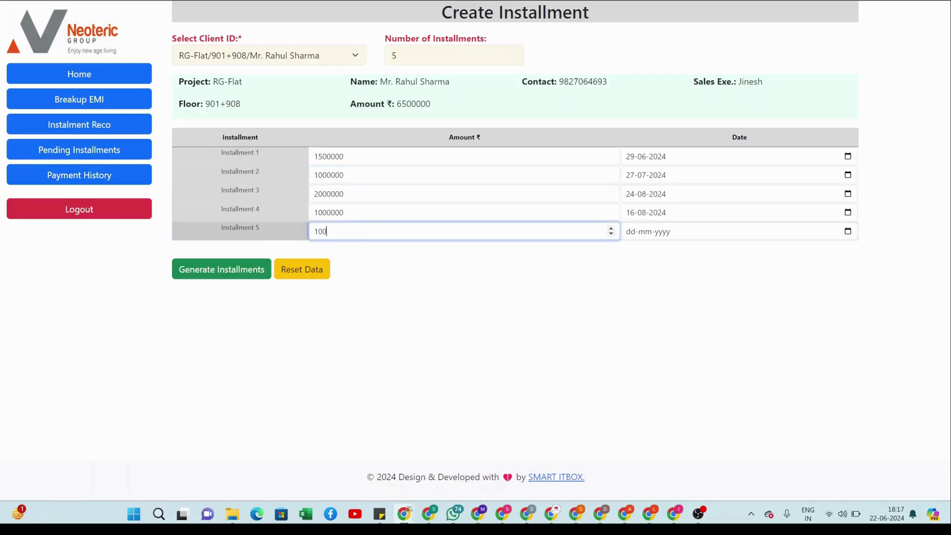
key("Tab")
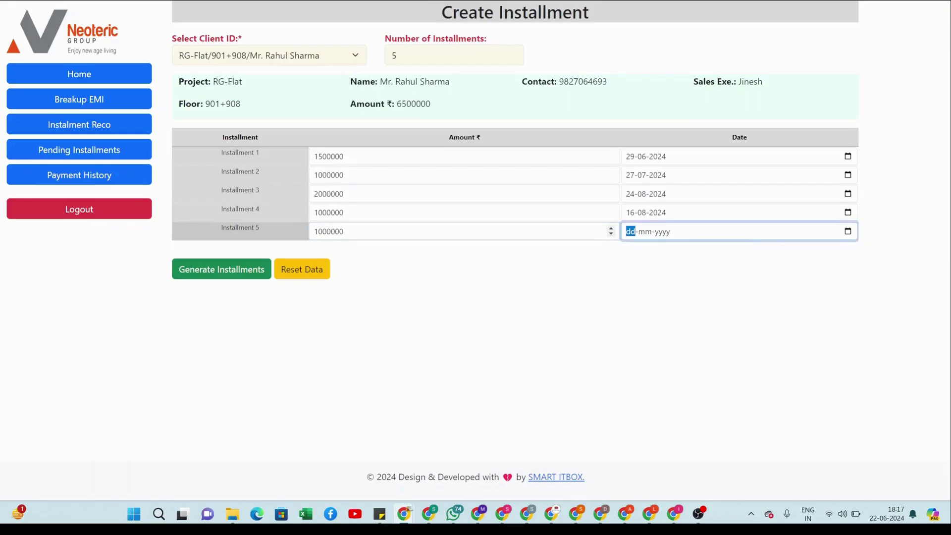
key("alt+Down")
key("Down")
key("Down")
key("Down")
key("Down")
key("Down")
key("Down")
key("Down")
key("Down")
key("Down")
key("Down")
key("Down")
key("Down")
key("Down")
key("Return")
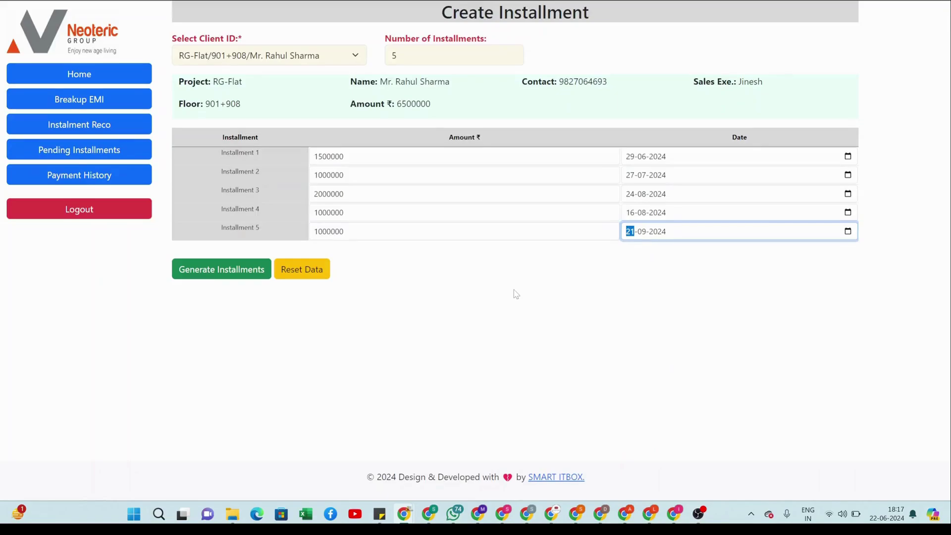
- Shorten installment 5 to 10000 and generate installments, triggering a total-mismatch message
left_click(607, 231)
key("BackSpace")
key("BackSpace")
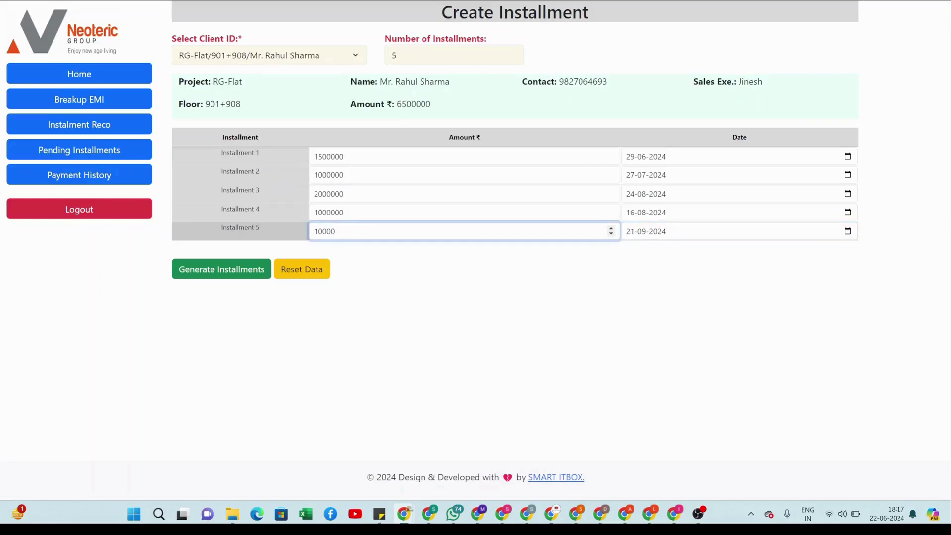
left_click(392, 276)
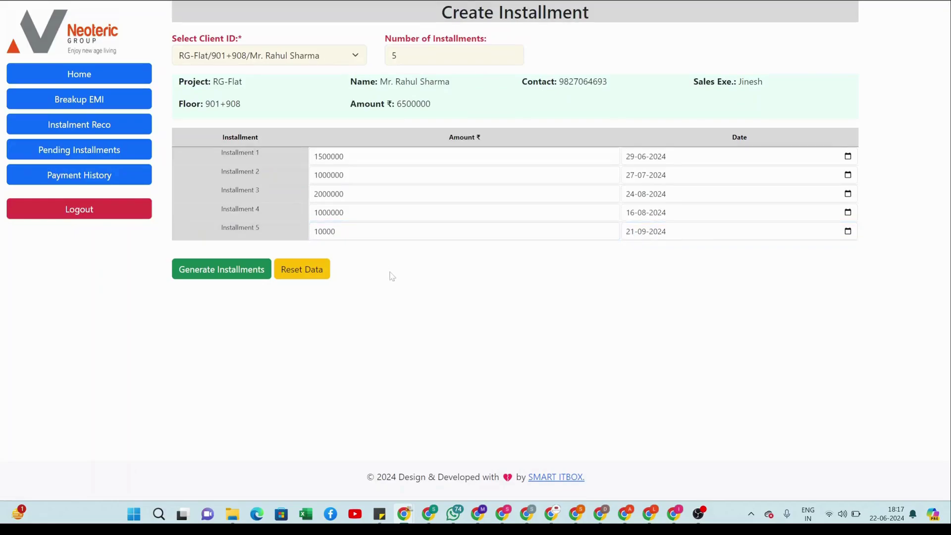
left_click(244, 273)
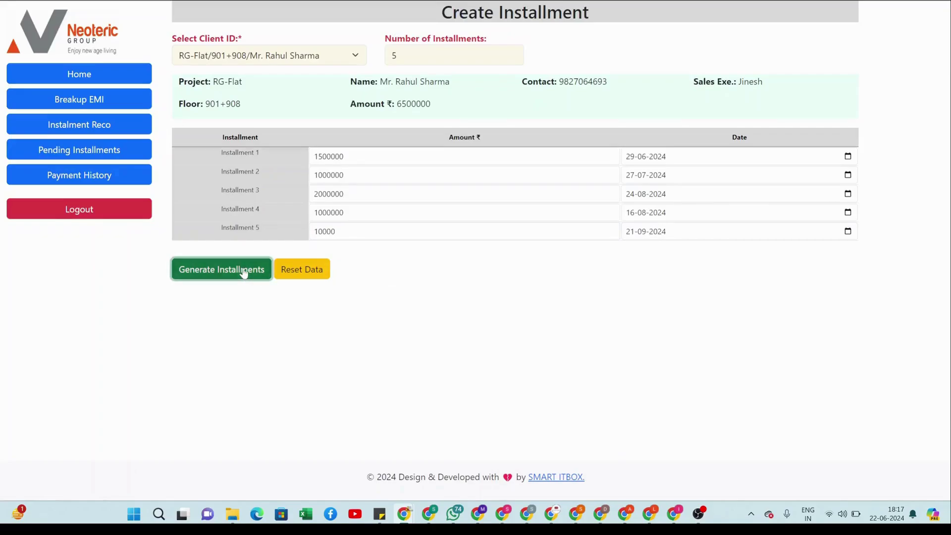
left_click(244, 273)
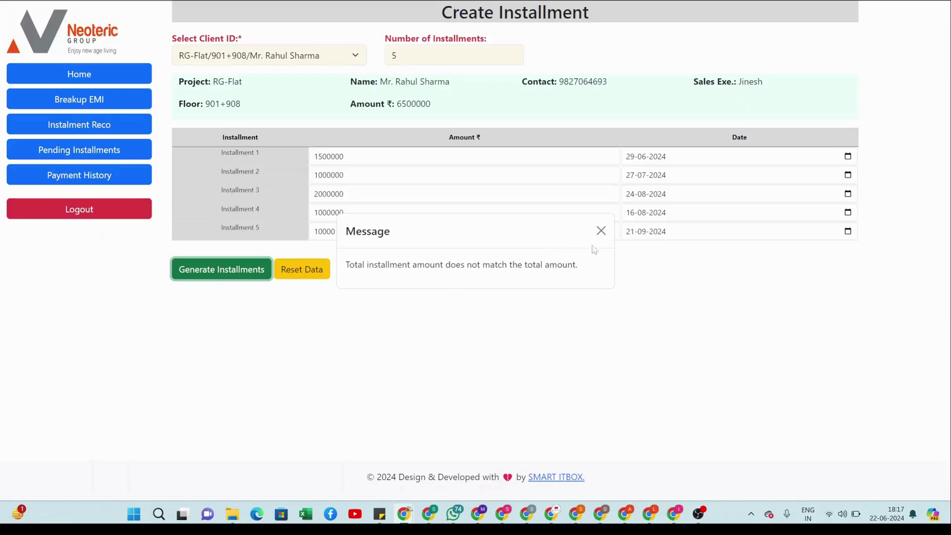
- Correct installment 5 to 1000000, submit the 6500000 schedule, and dismiss the success message
left_click(601, 231)
left_click(335, 232)
type("00")
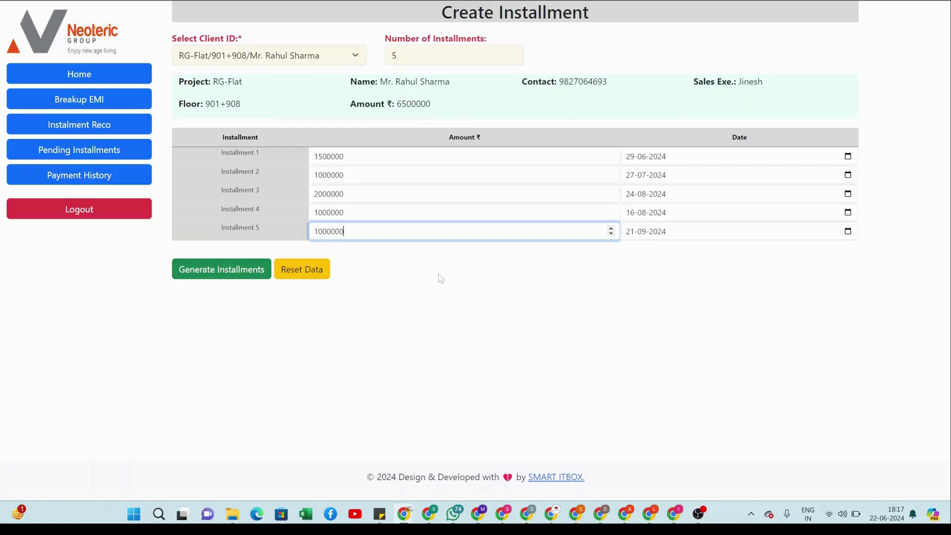
left_click(213, 276)
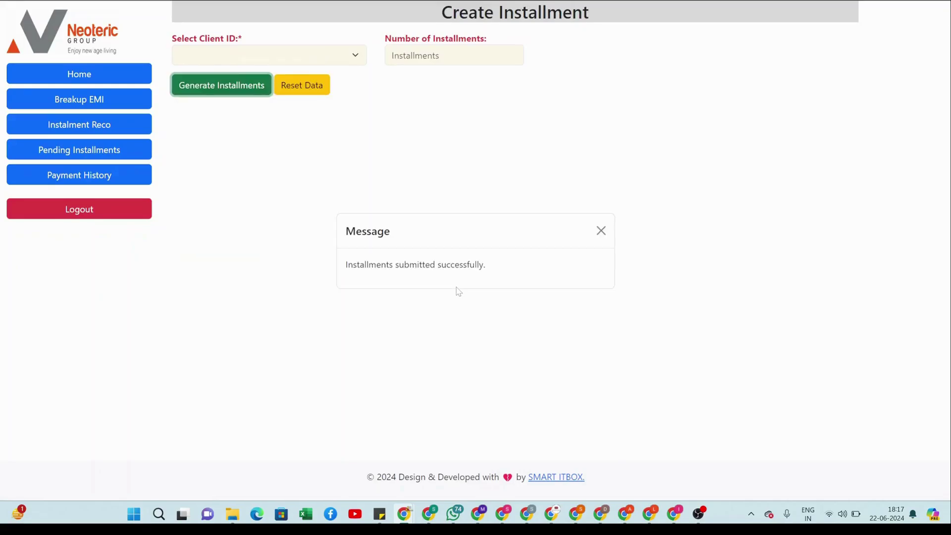
left_click(601, 231)
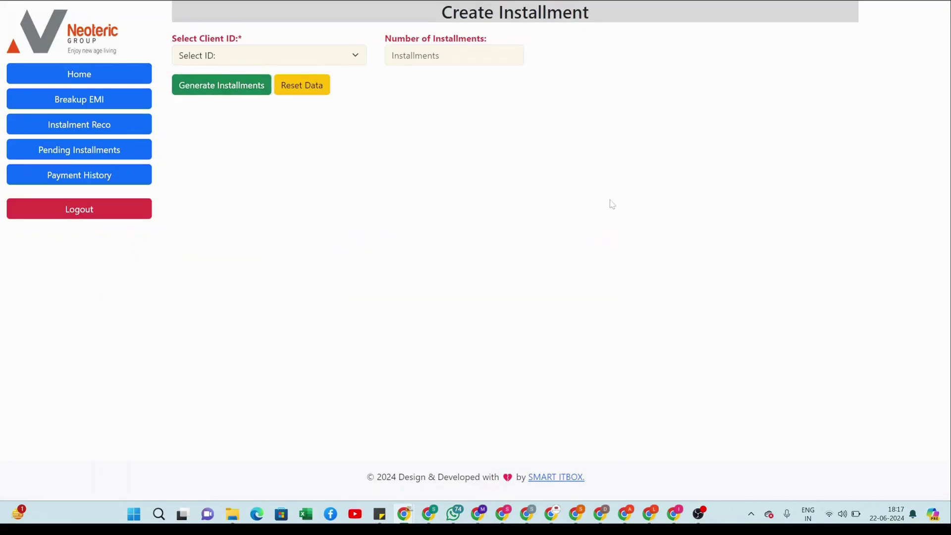
key("alt+Tab")
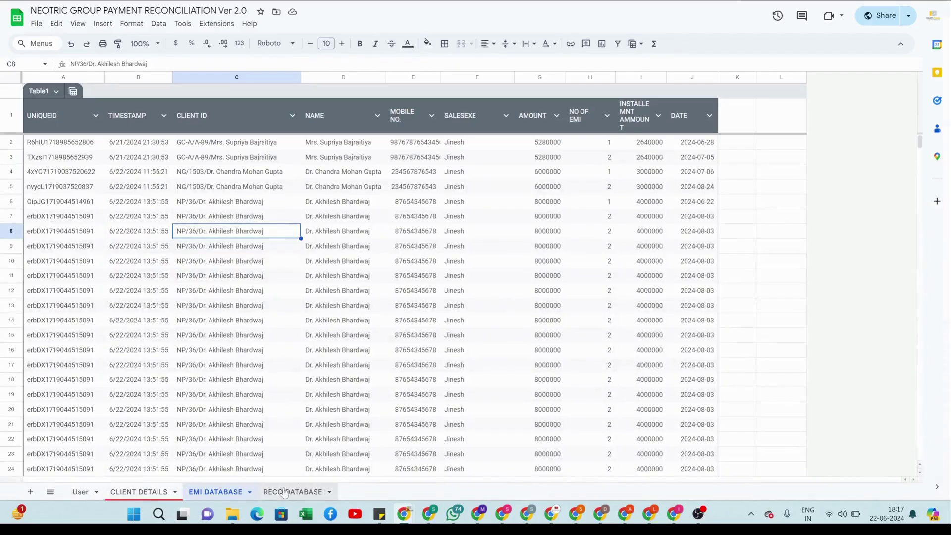
scroll(337, 347, "down", 10)
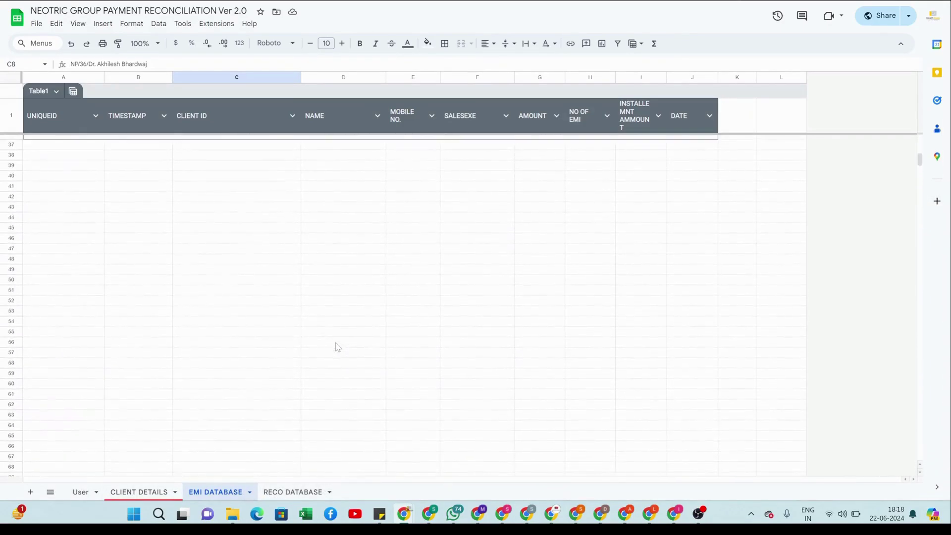
scroll(337, 347, "up", 5)
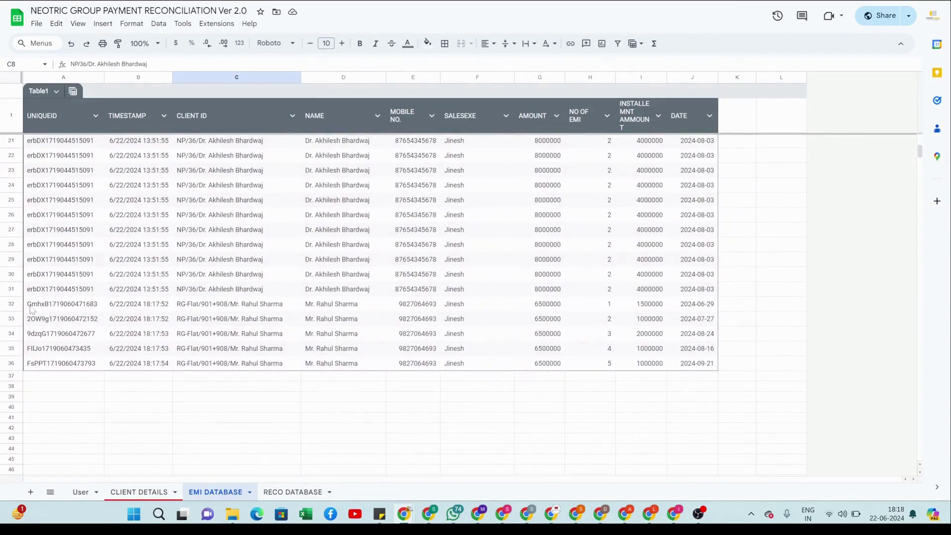
left_click_drag(10, 304, 11, 363)
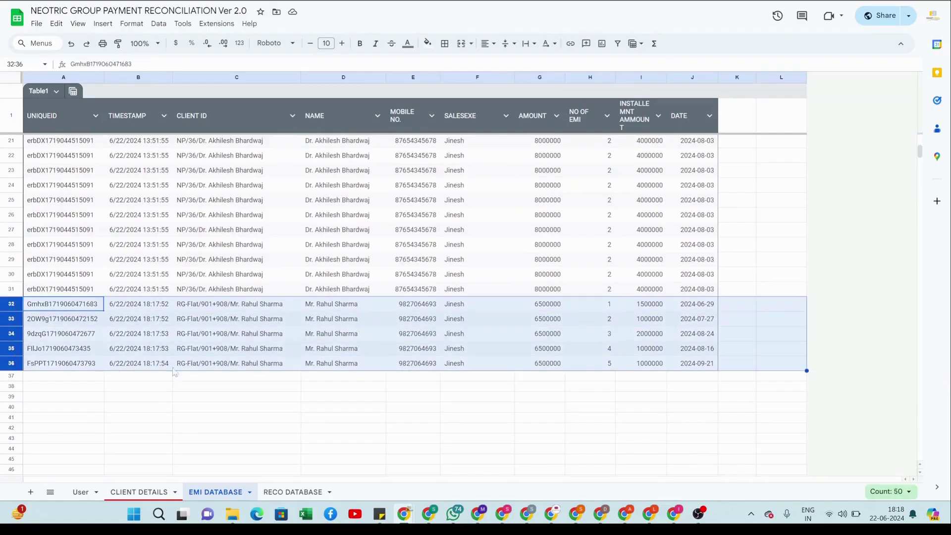
left_click(458, 397)
key("ctrl+Tab")
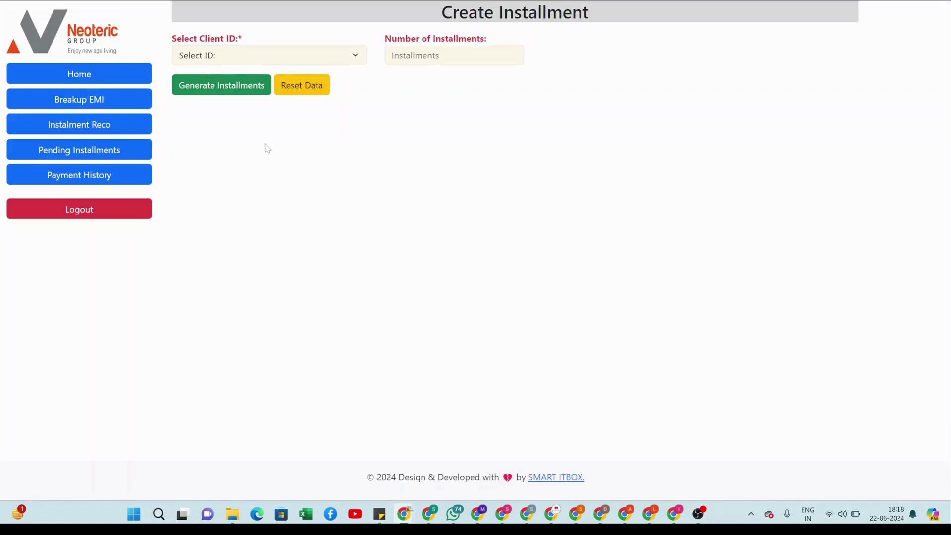
- Open Instalment Reco and select the RG-Flat client
left_click(122, 129)
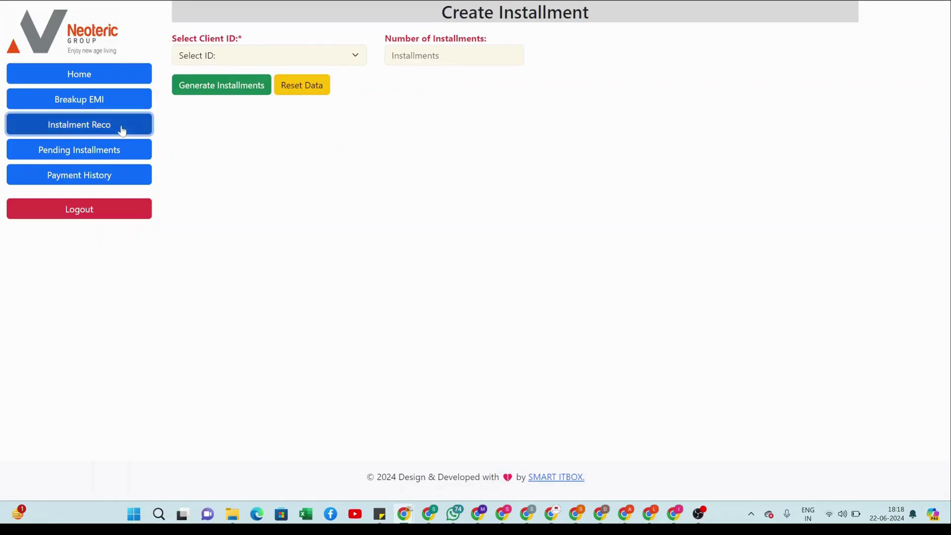
left_click(342, 52)
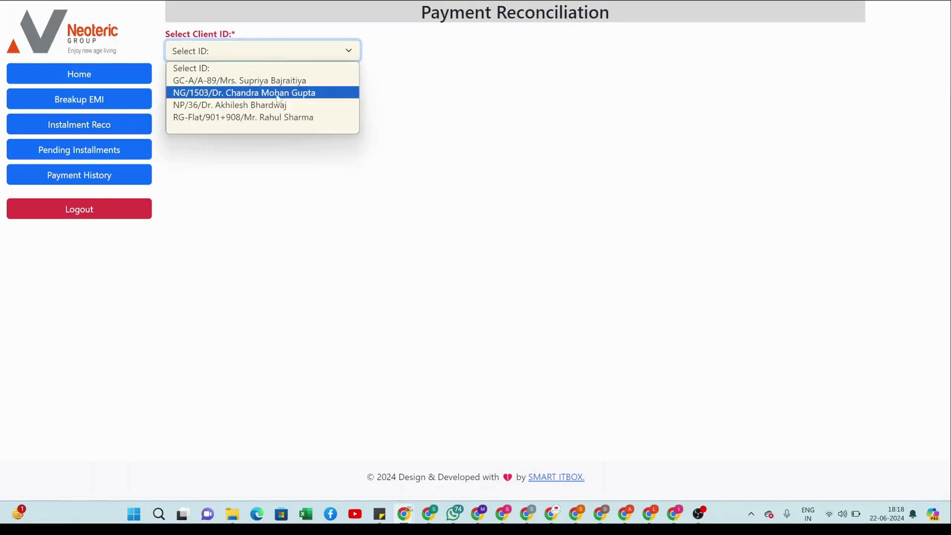
left_click(304, 119)
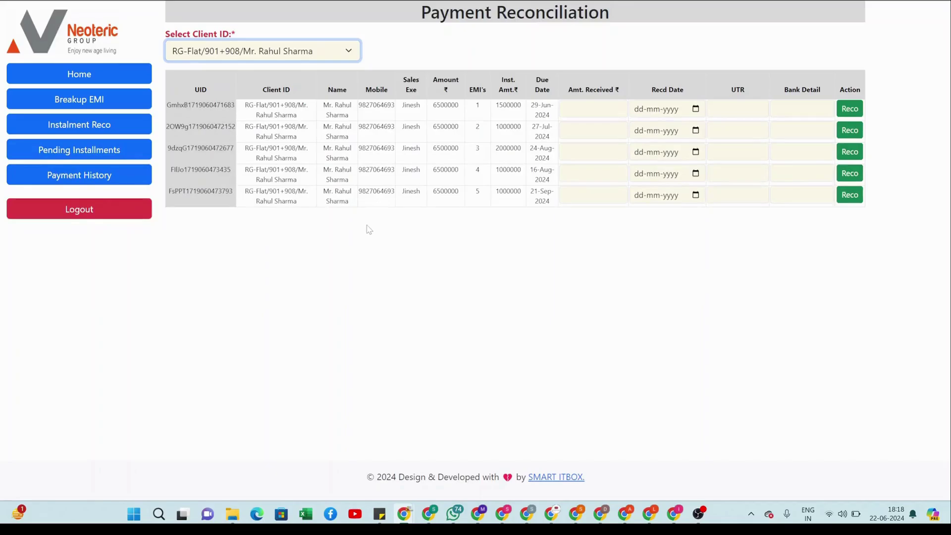
- Record installment 1 as 150000 received 23-06-2024 with a UTR reference and hdfc bank, then Reco
left_click(579, 110)
type("15")
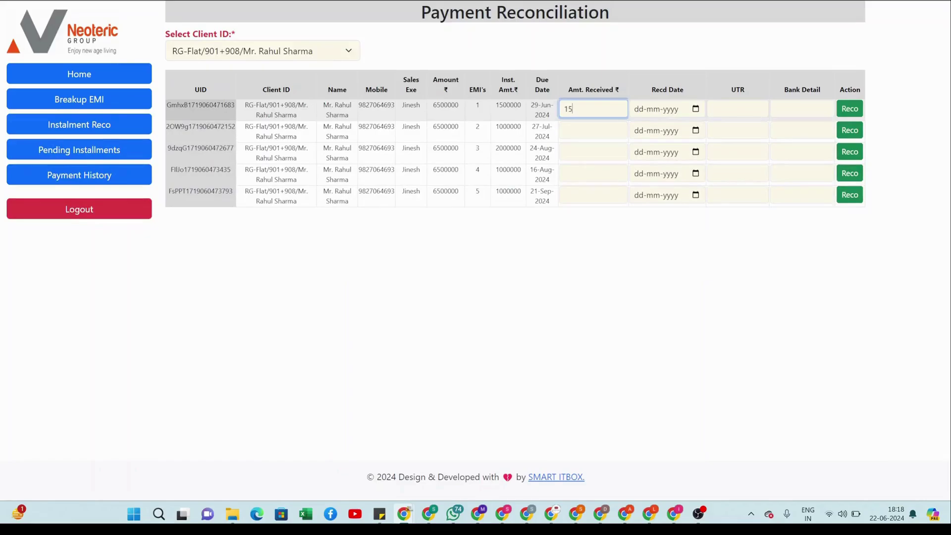
type("0000")
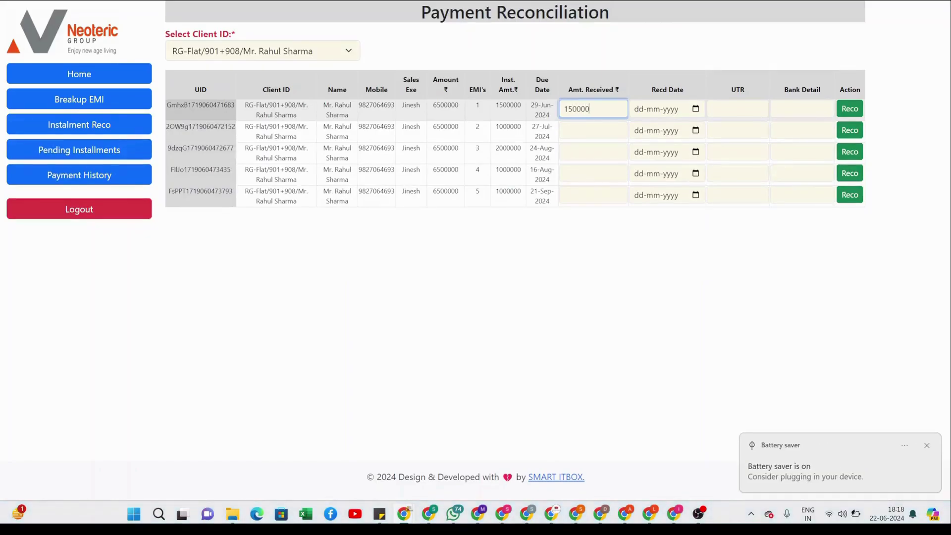
key("Tab")
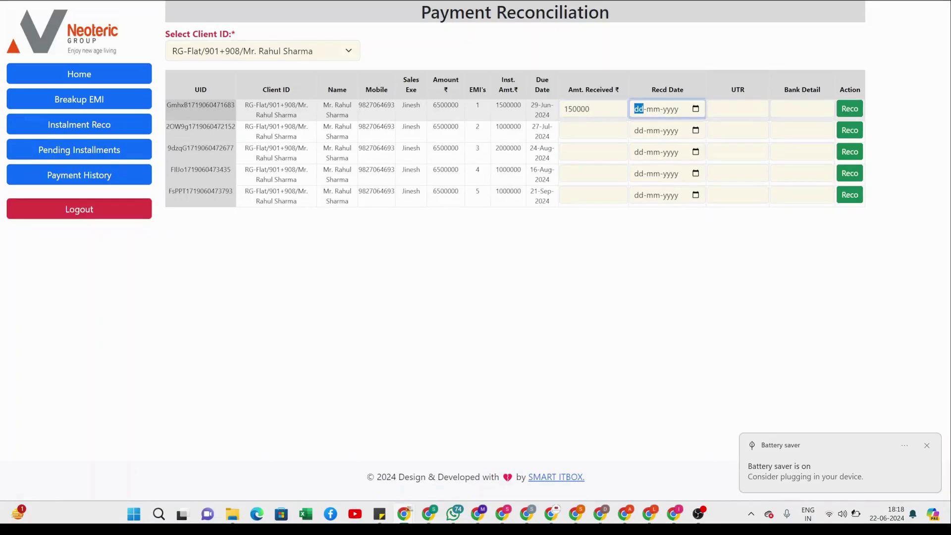
left_click(696, 108)
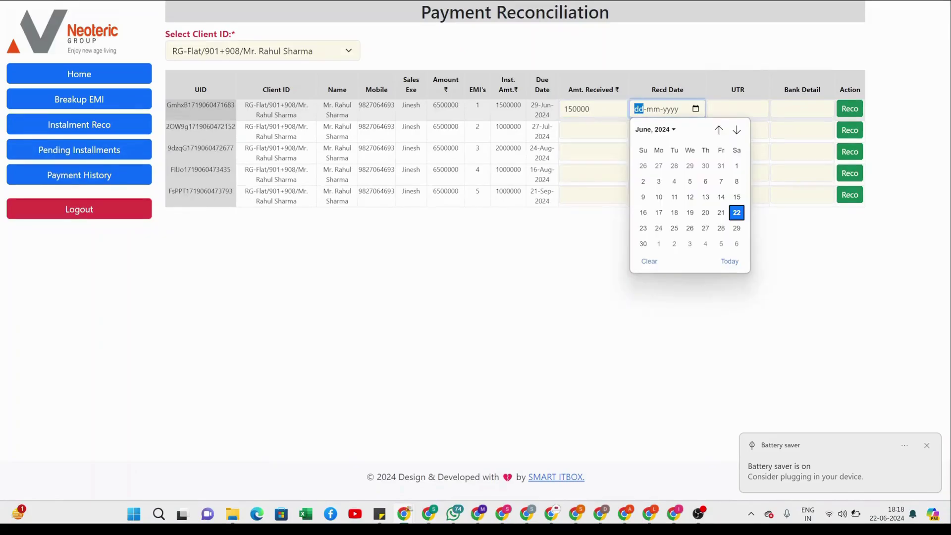
left_click(646, 230)
left_click(733, 109)
type("iu")
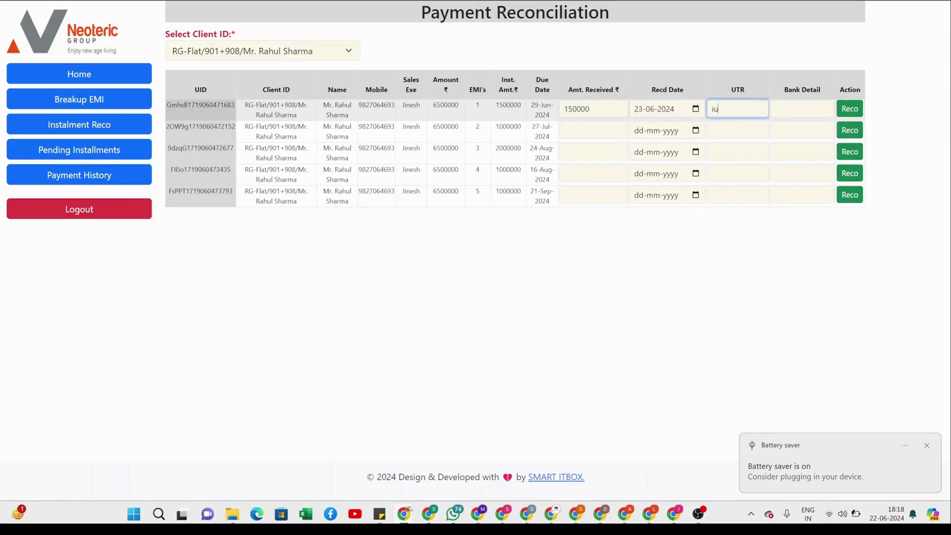
type("tdtrrytuc")
key("Tab")
type("hdfc bank")
key("Tab")
key("Return")
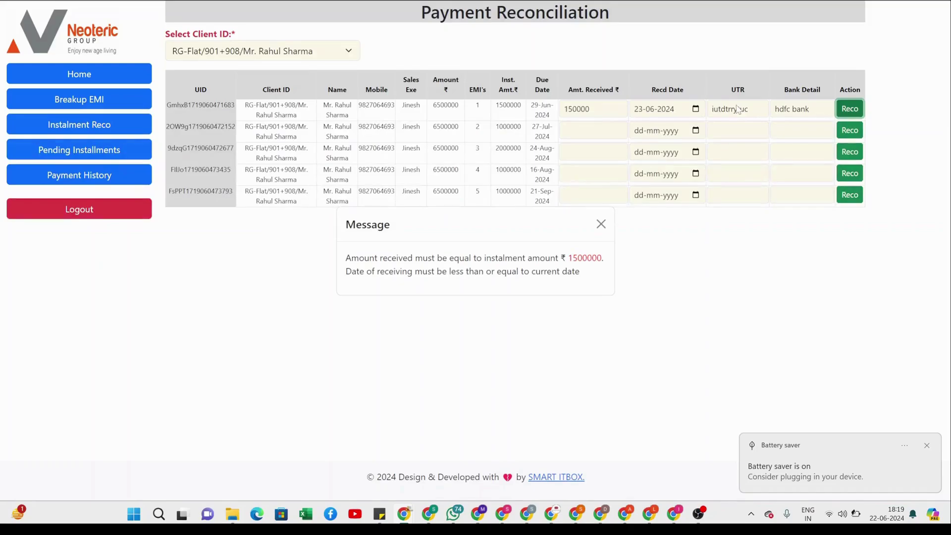
- Fix installment 1 to 1500000 received 21-06-2024, enter a new UTR reference, and reconcile
left_click(601, 224)
left_click(593, 109)
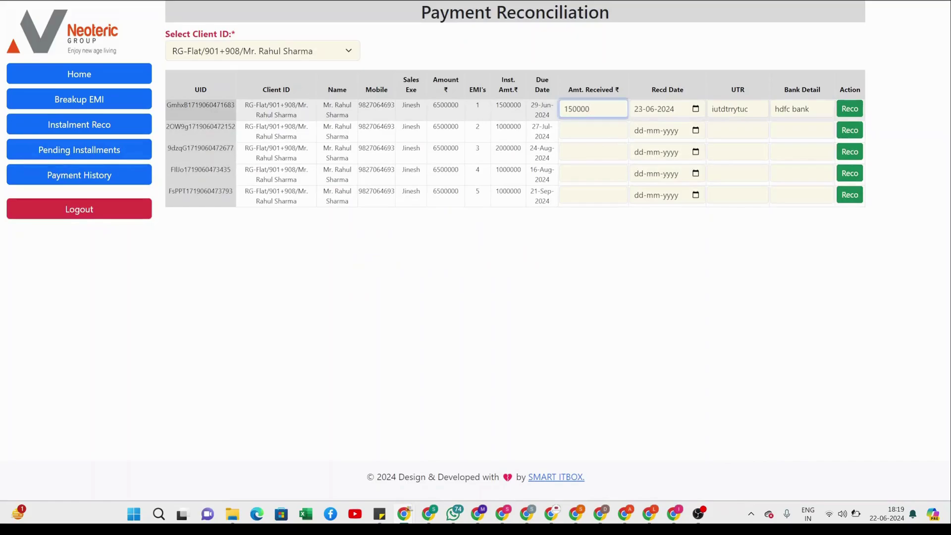
type("0")
key("Tab")
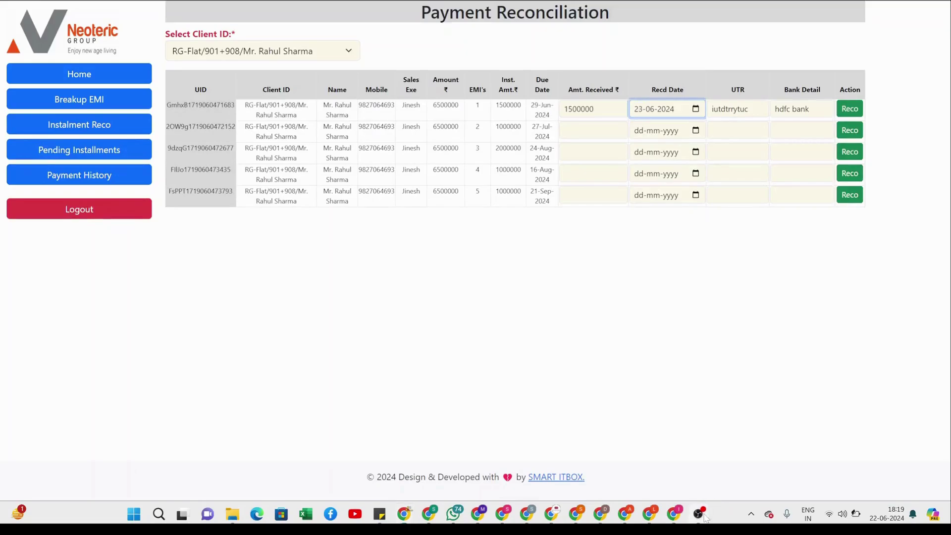
left_click(704, 515)
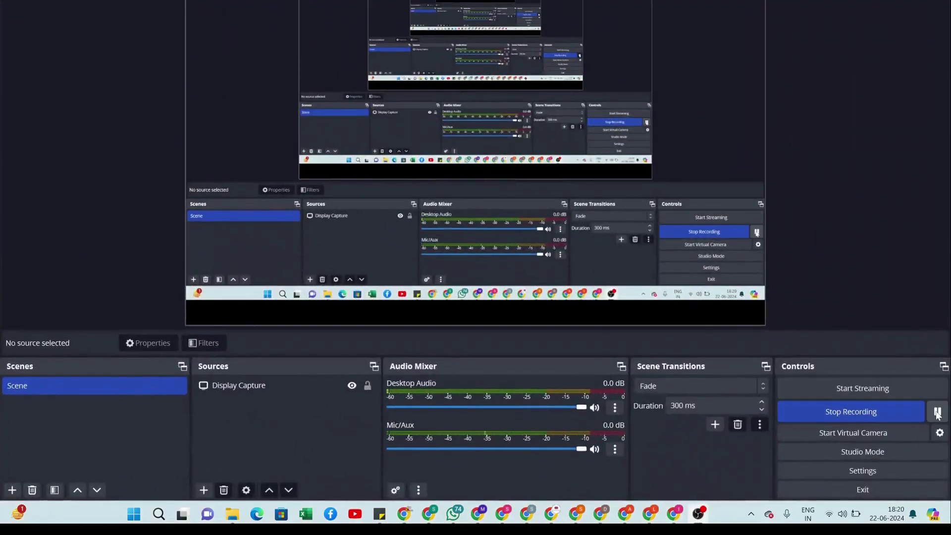
key("alt+Tab")
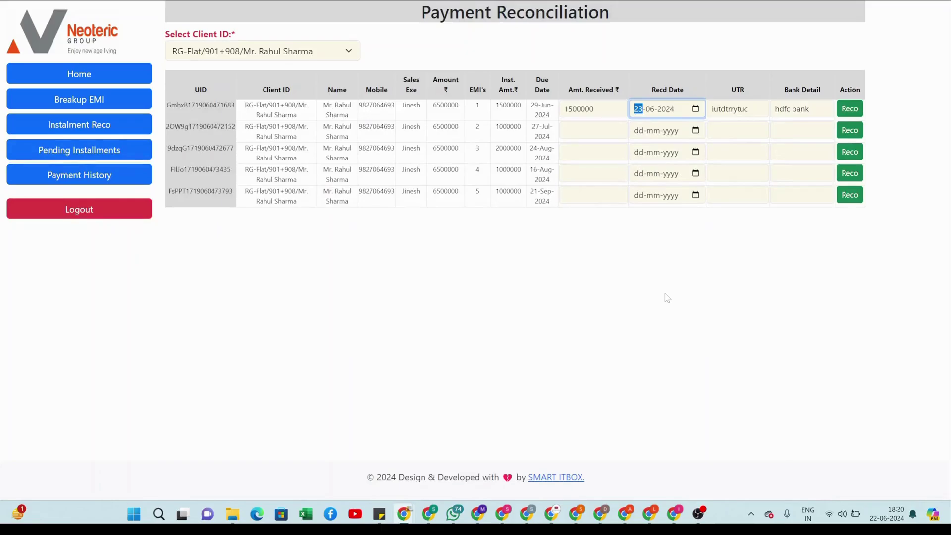
key("alt+Down")
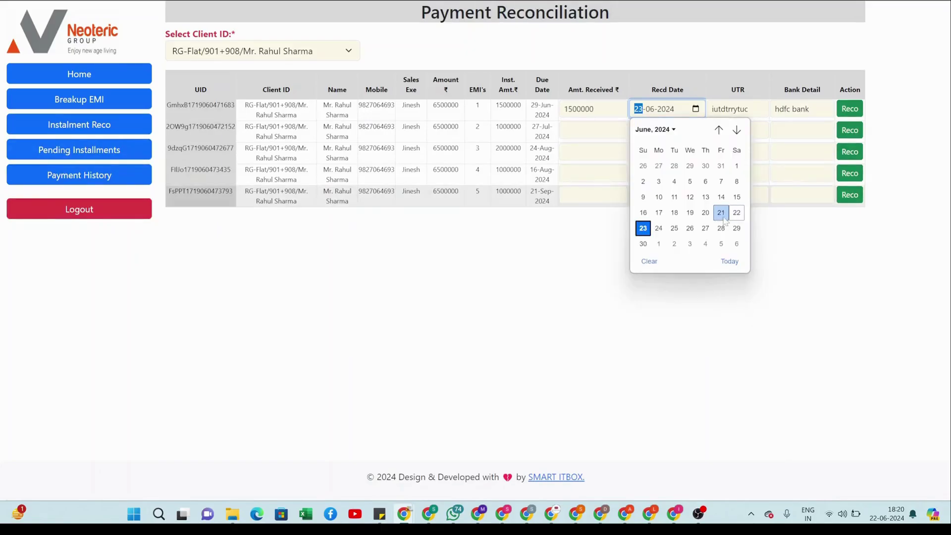
left_click(721, 213)
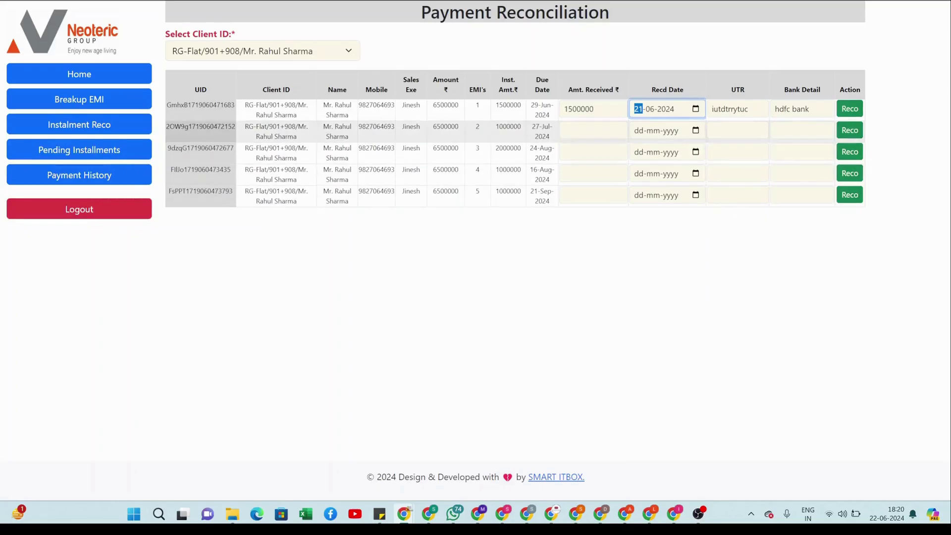
key("Tab")
key("Tab")
key("Tab")
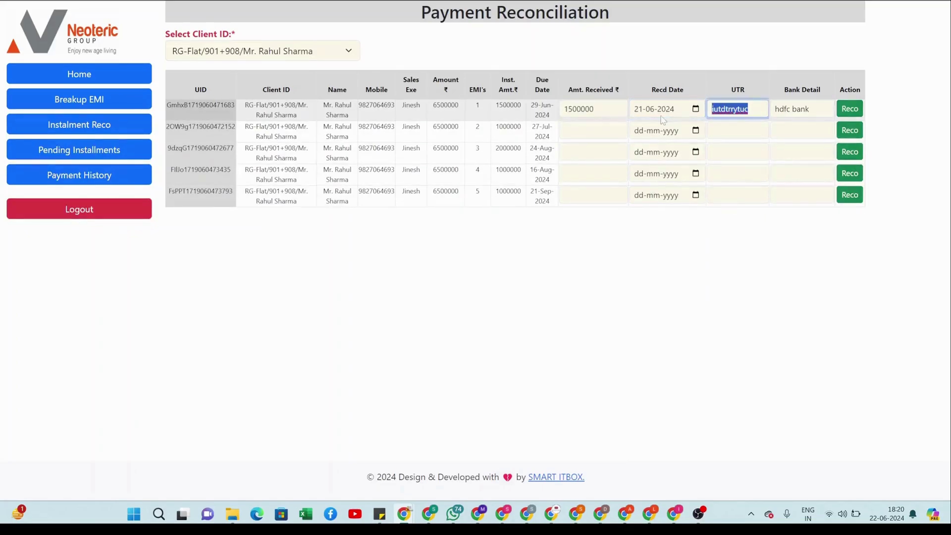
type("UTR")
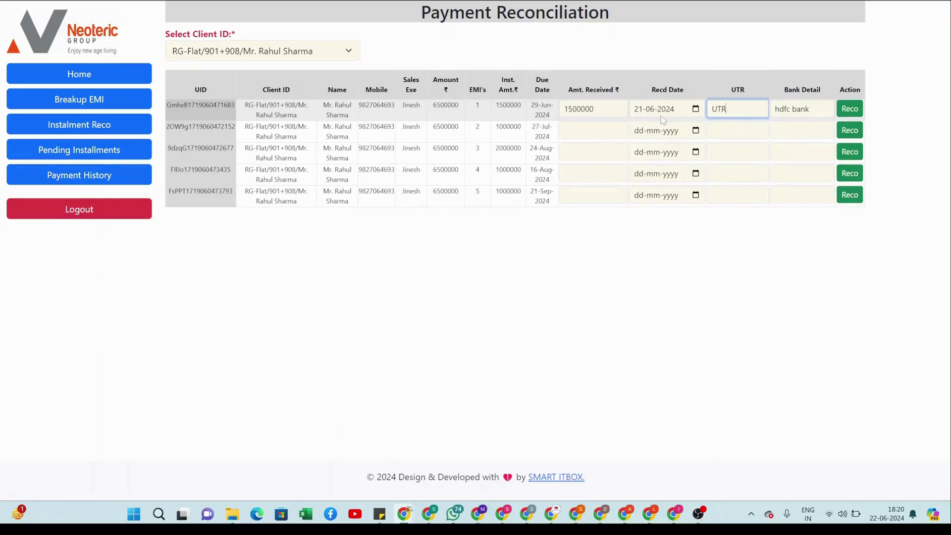
type(" 123456")
key("Tab")
key("Tab")
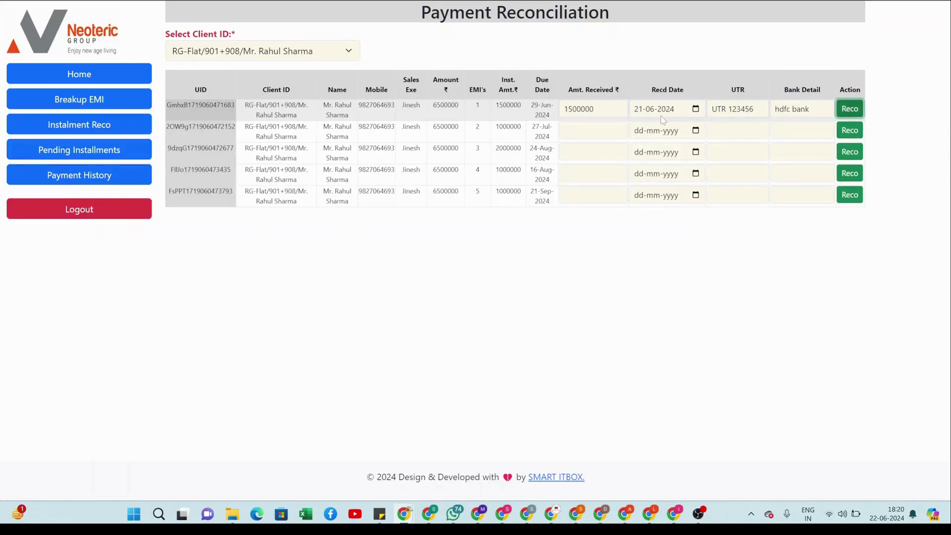
key("Return")
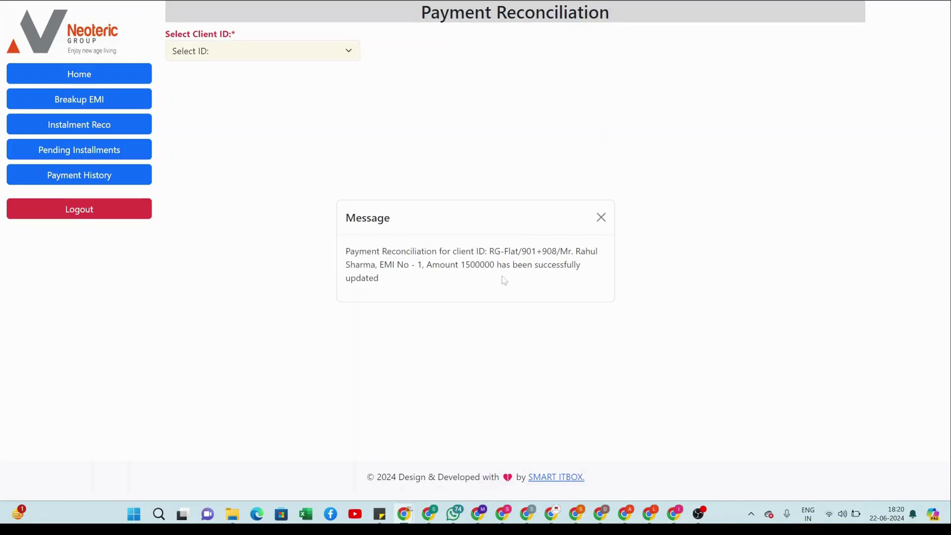
- Dismiss the success message, reselect client RG-Flat/901+908, and open Pending Installments
left_click(601, 217)
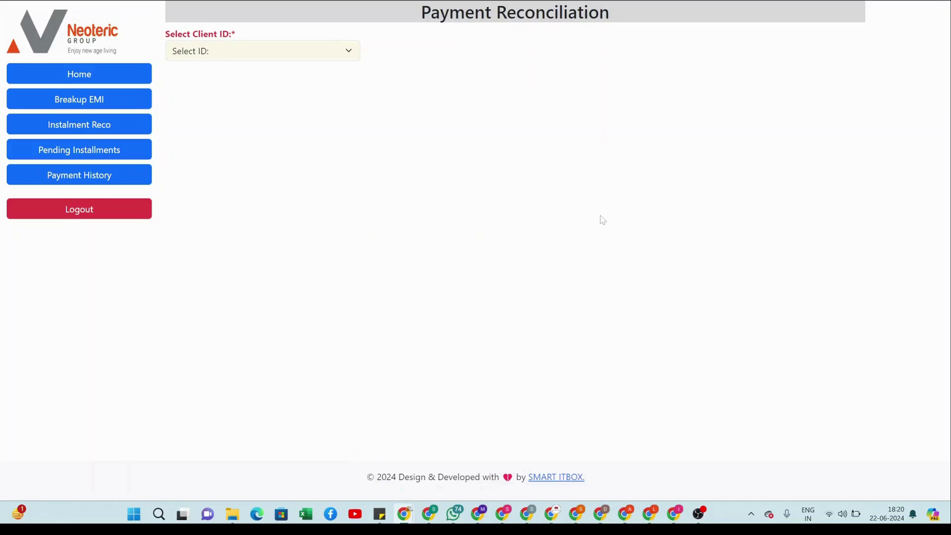
left_click(347, 57)
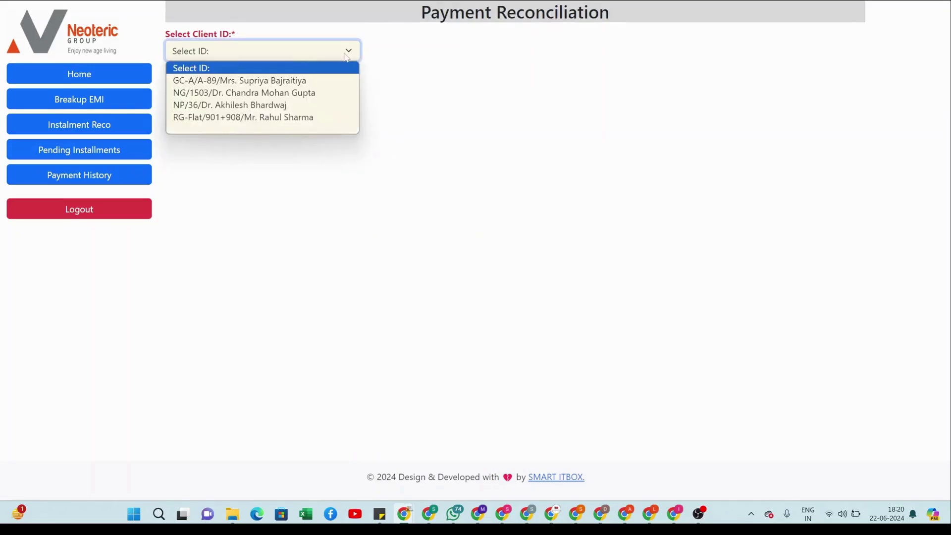
left_click(280, 119)
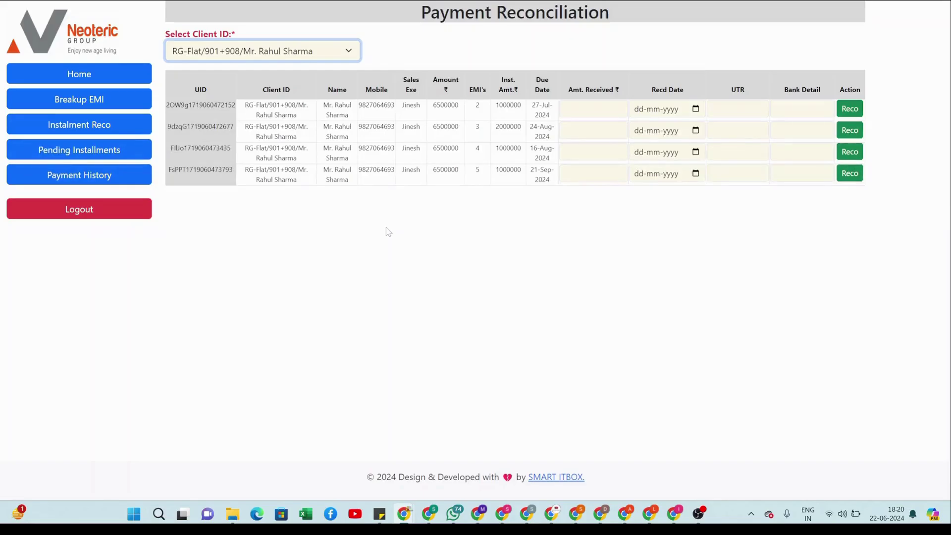
left_click(111, 153)
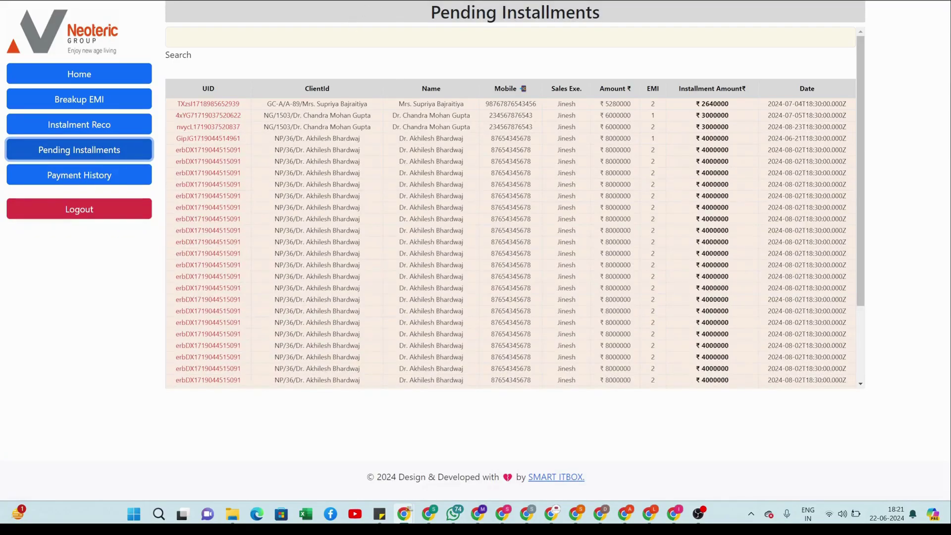
- Search pending installments by client name and mobile digits, clear the search, then open Payment History
left_click(175, 38)
type("RAHUL")
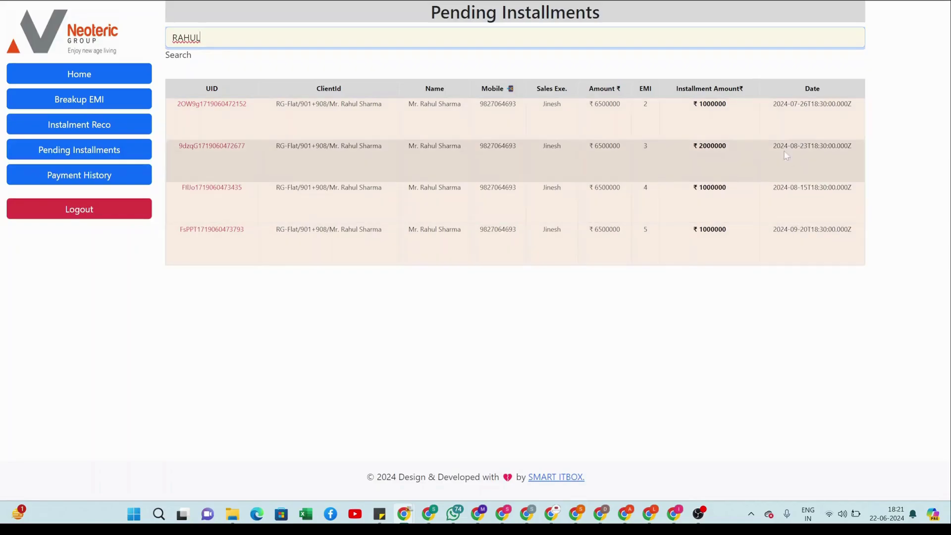
key("BackSpace")
key("BackSpace")
key("BackSpace")
key("BackSpace")
key("BackSpace")
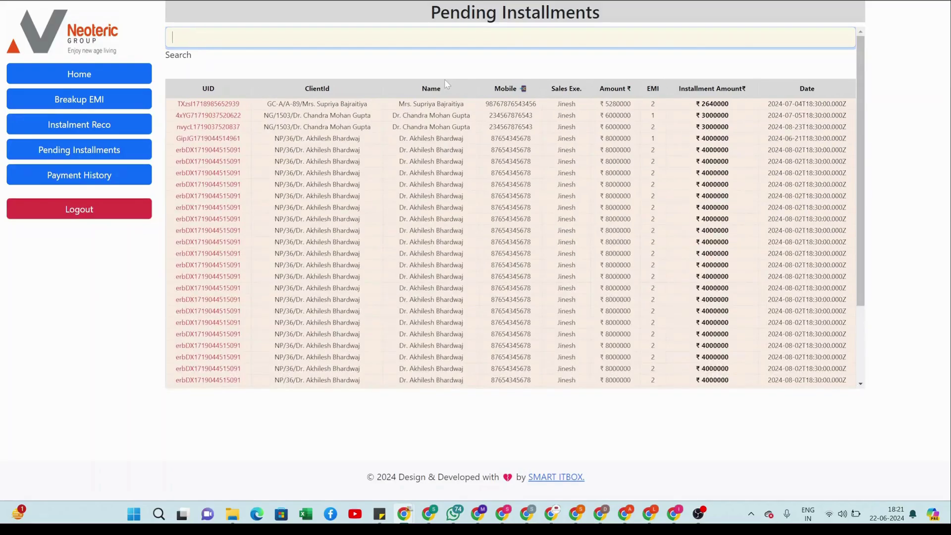
type("SUPR")
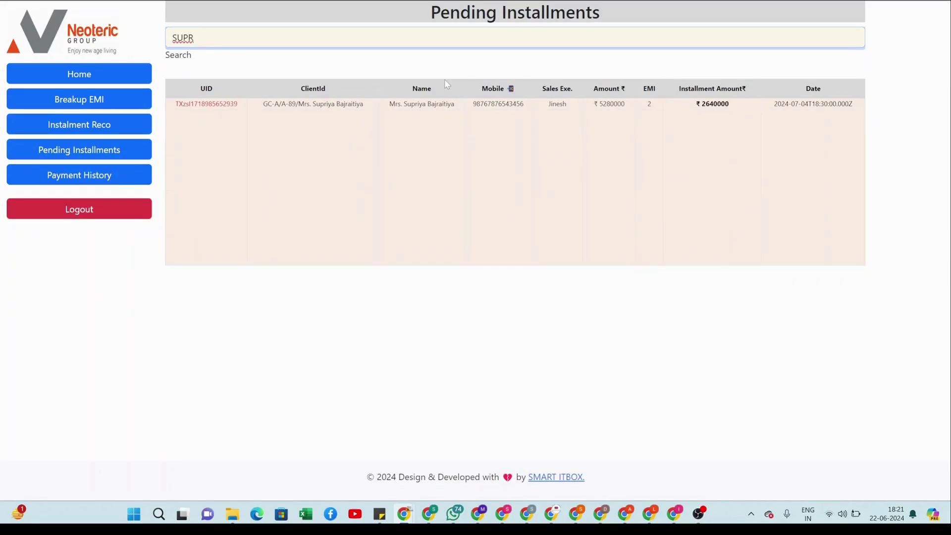
key("BackSpace")
key("BackSpace")
key("BackSpace")
key("BackSpace")
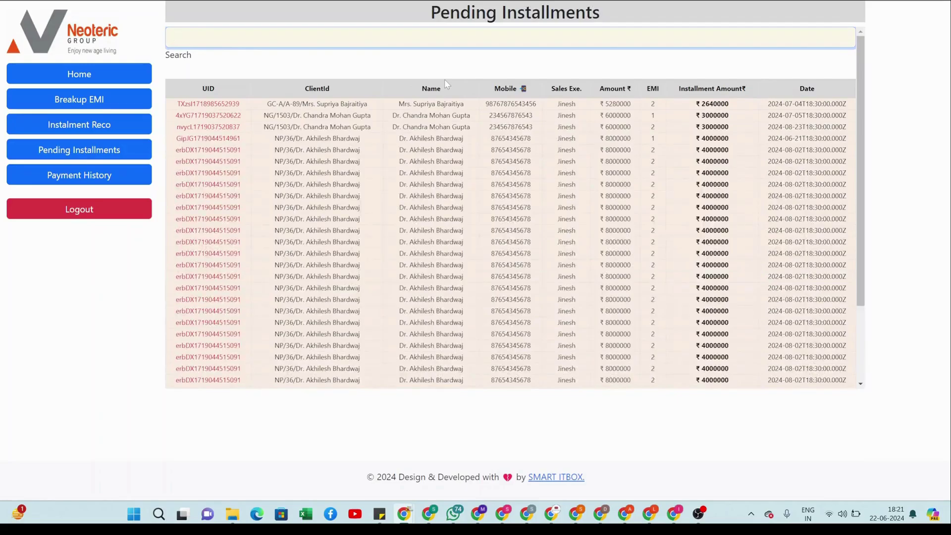
scroll(431, 231, "down", 1)
scroll(431, 230, "up", 1)
type("2345")
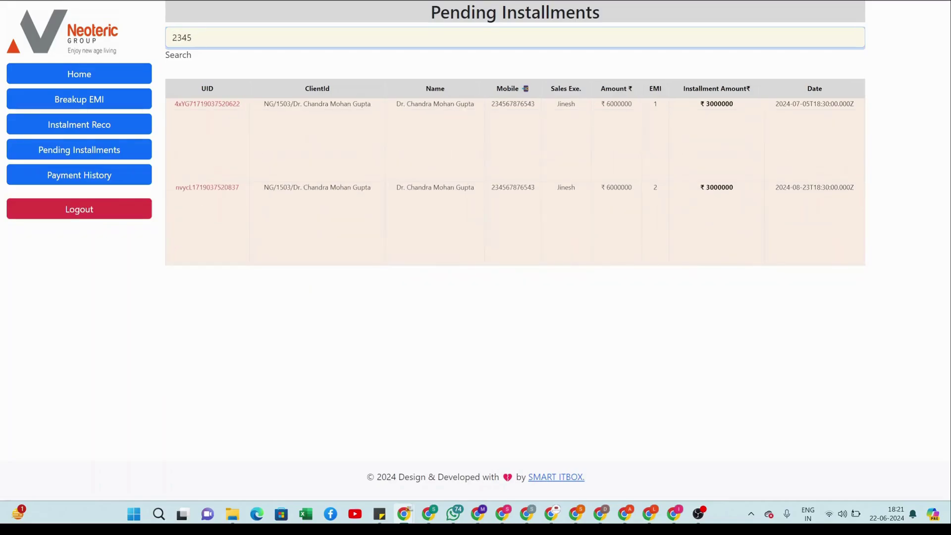
key("BackSpace")
key("BackSpace")
key("BackSpace")
key("BackSpace")
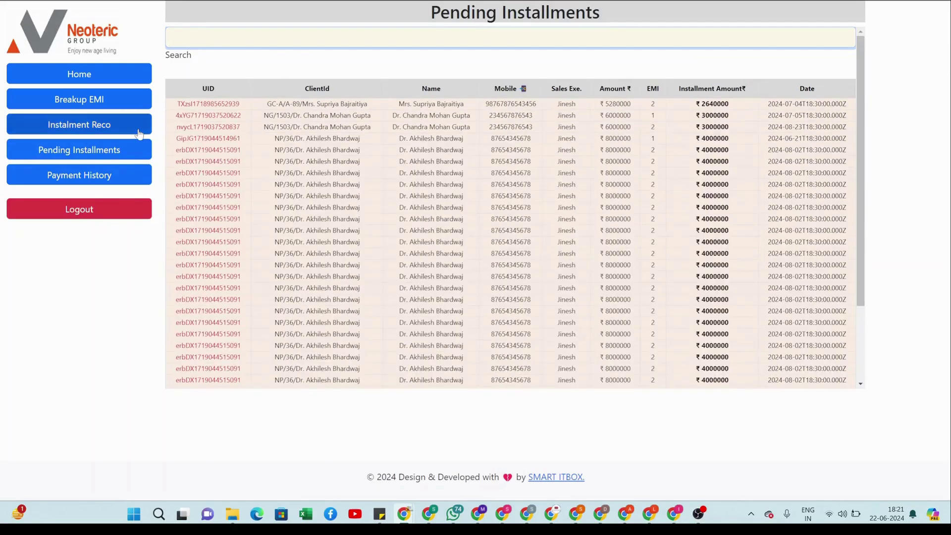
left_click(88, 179)
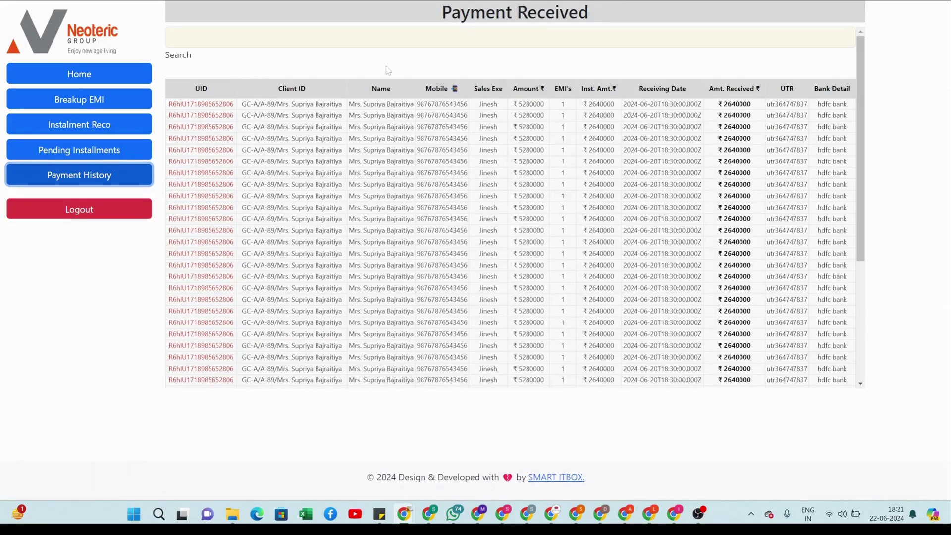
- Filter received payments by the client's name to his single 1500000 receipt, then return to Pending Installments
left_click(387, 38)
type("RAHUL")
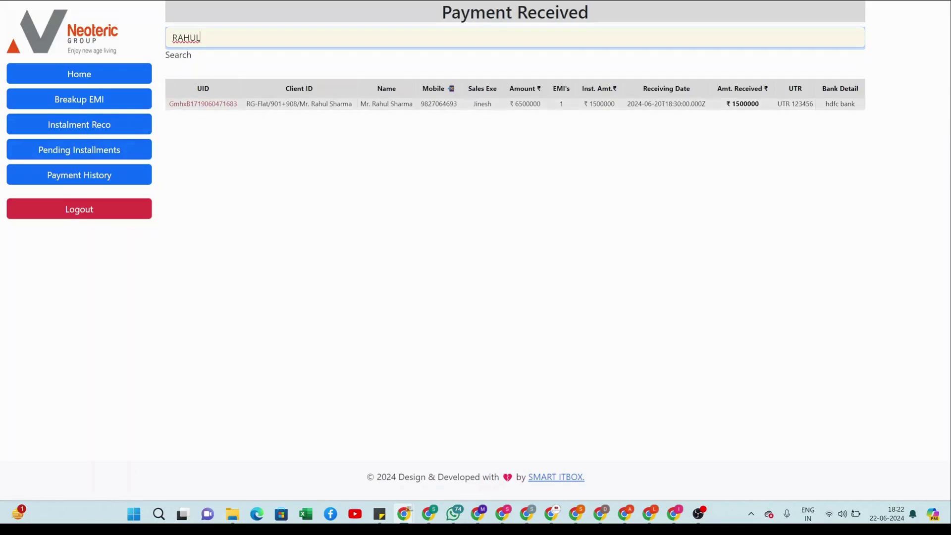
left_click(112, 150)
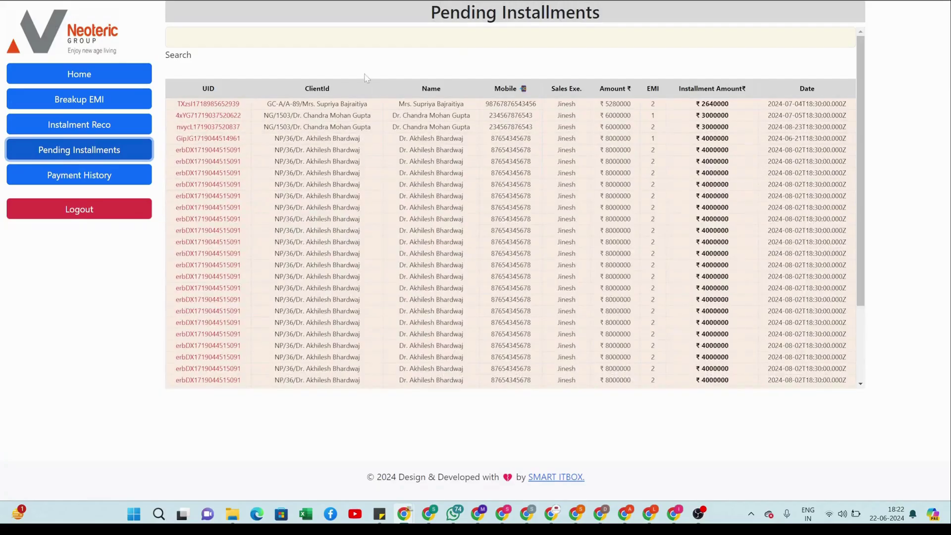
- Clear the leftover search text and reload the Pending Installments list
type("RAHUL")
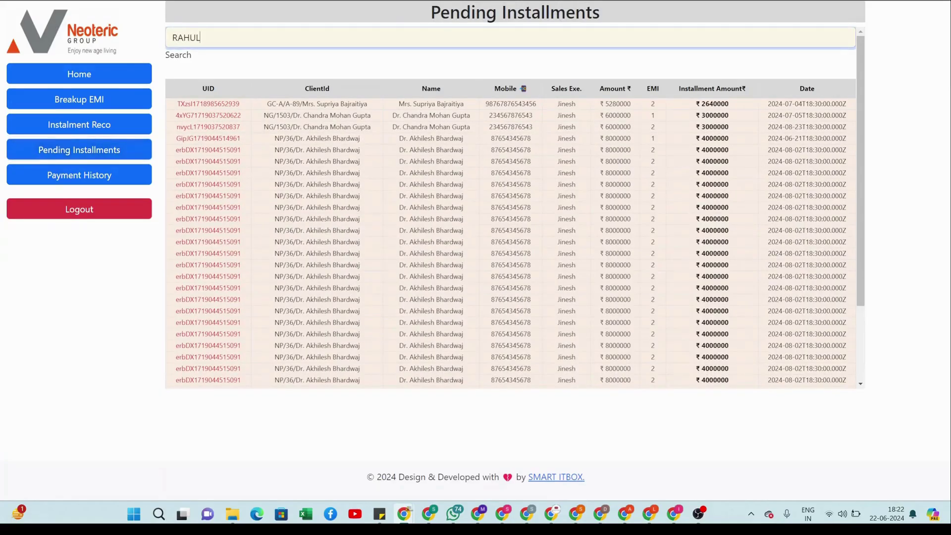
left_click(333, 74)
left_click(201, 38)
key("BackSpace")
key("BackSpace")
key("BackSpace")
key("BackSpace")
key("BackSpace")
left_click(109, 151)
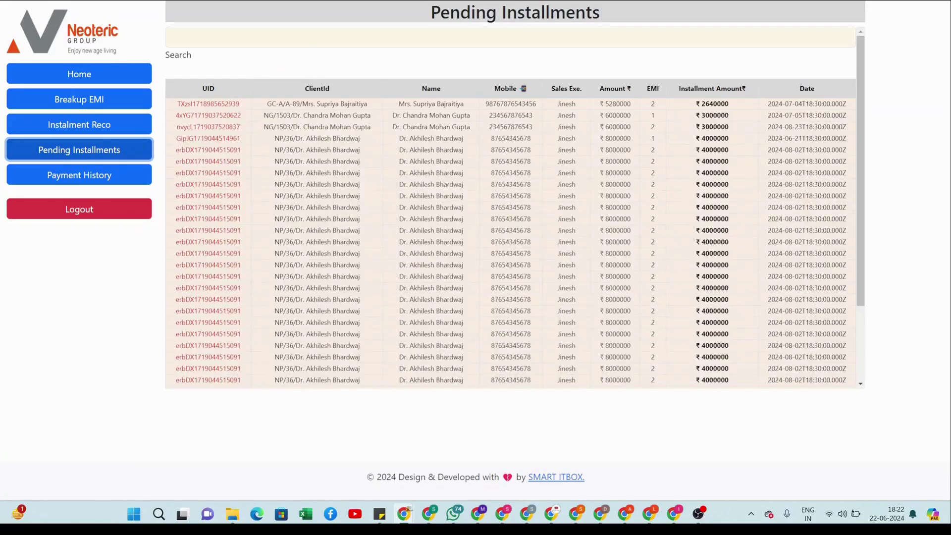
- Search Pending Installments by the client's name, leaving only EMIs 2–5 for RG-Flat/901+908
left_click(304, 45)
type("RAHUL")
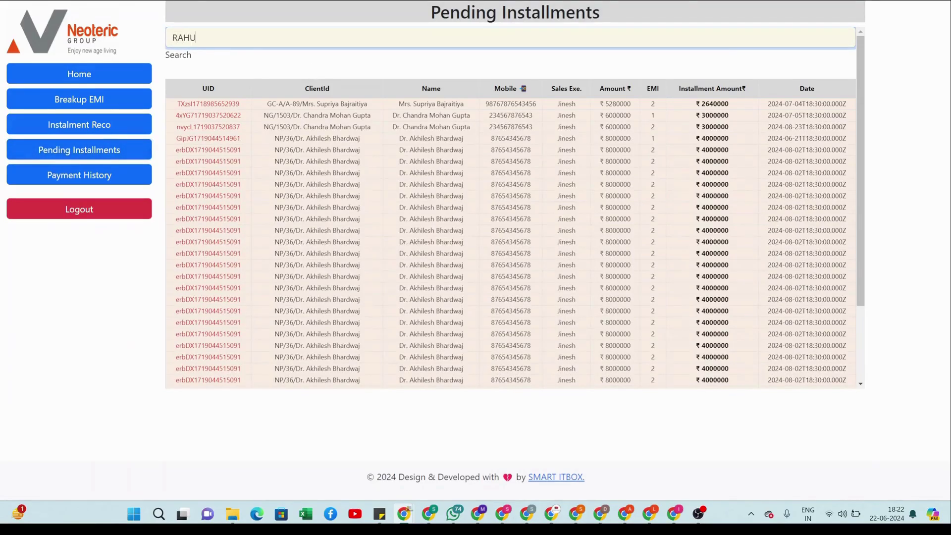
left_click(284, 70)
left_click(285, 37)
key("ctrl+a")
type("rahul")
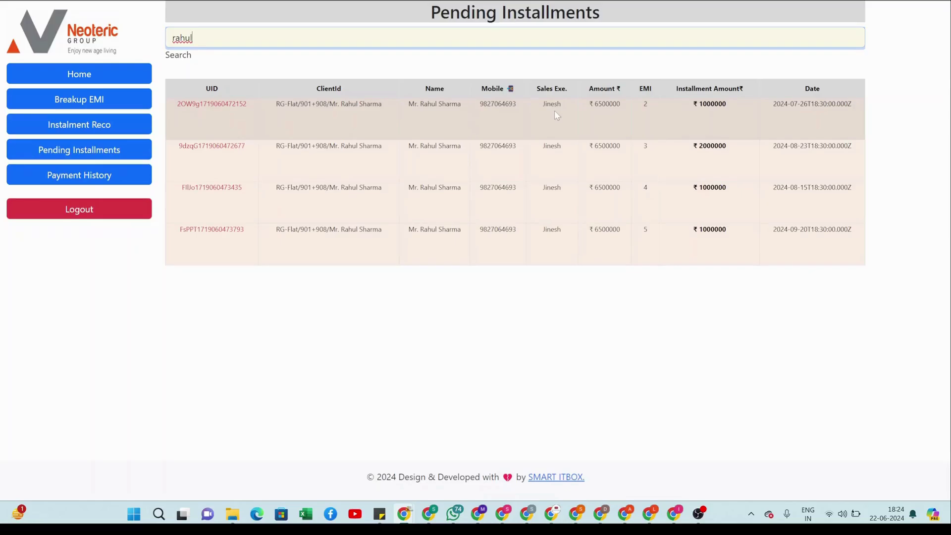
- Return to the Home page showing 'Welcome to Payment Reconciliation System'
left_click(106, 75)
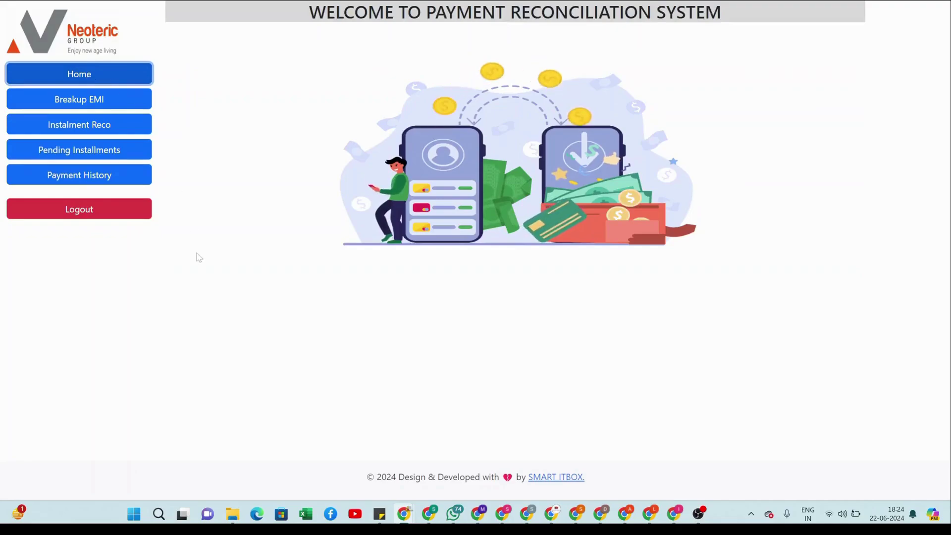